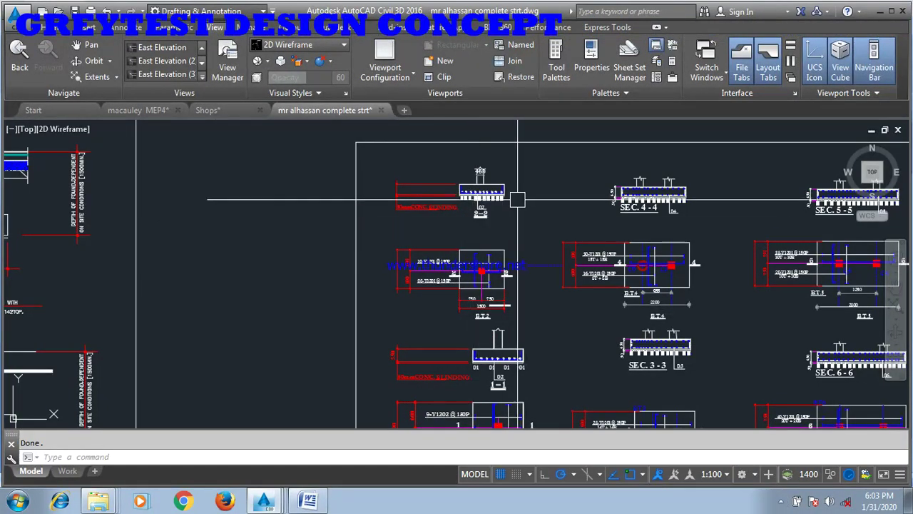
Bring up the STRUCTURAL DETAILING Word document, listing 01.Foundation layout through 06.Roof beams/ conc facial.
scroll(532, 207, down, 3)
scroll(577, 226, up, 2)
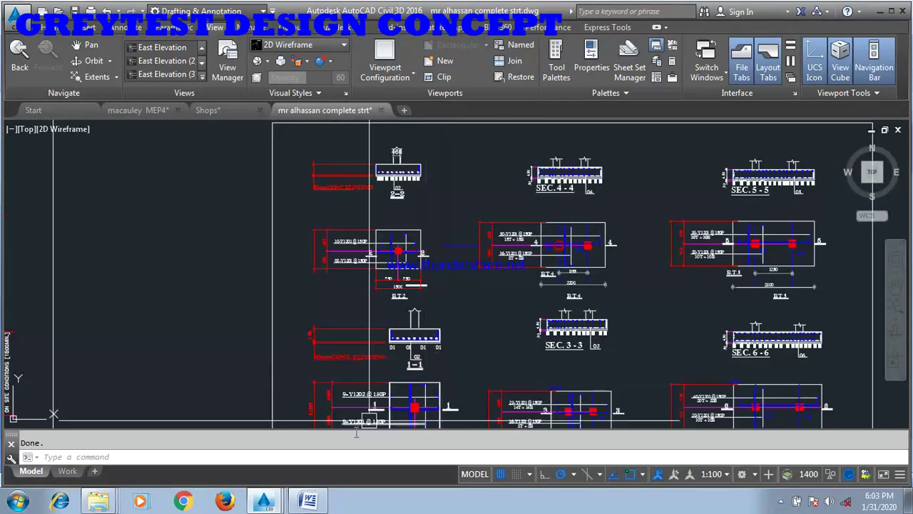
click(308, 501)
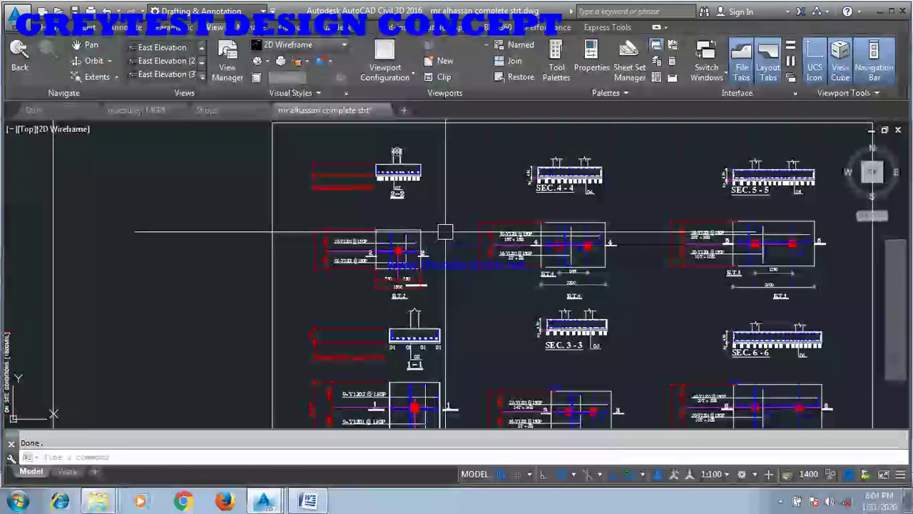
scroll(499, 278, down, 3)
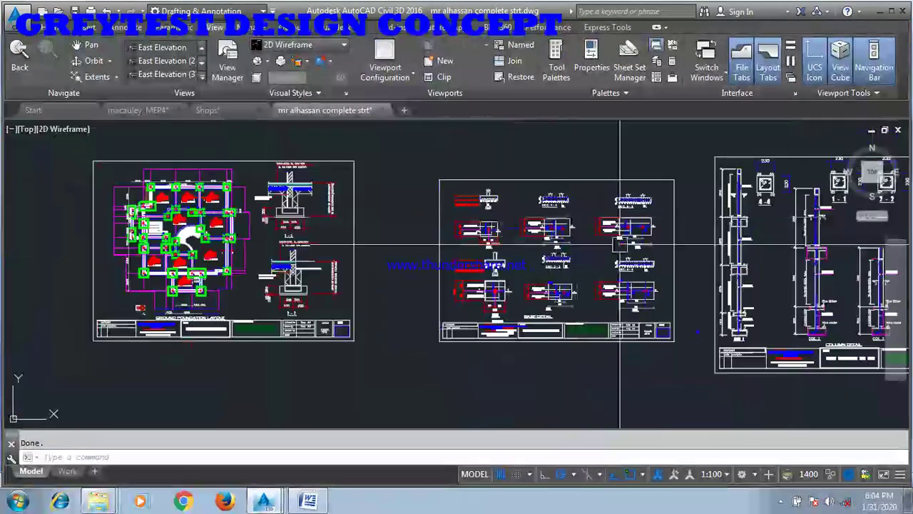
scroll(255, 198, up, 10)
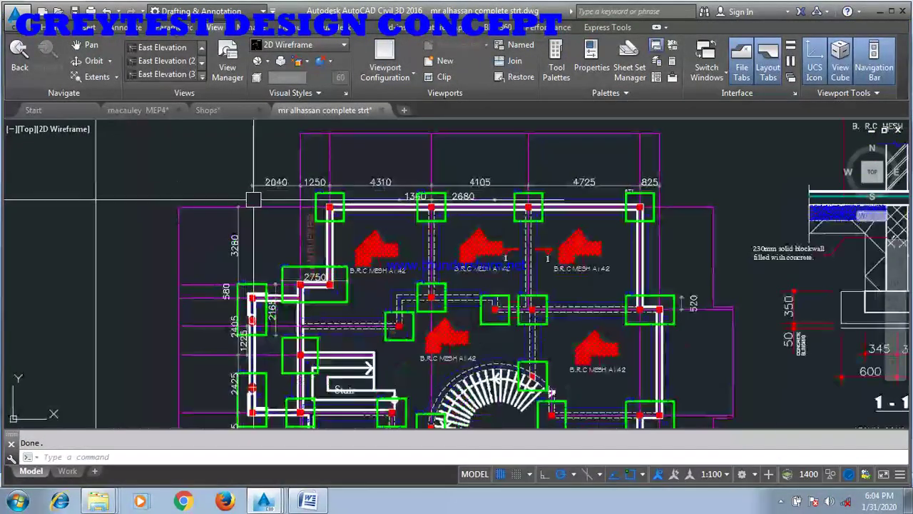
scroll(421, 214, up, 2)
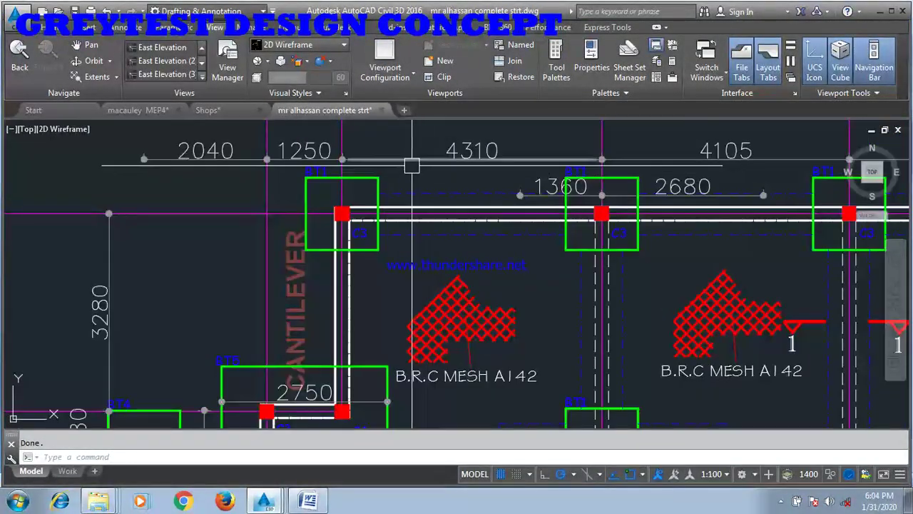
scroll(150, 182, down, 3)
scroll(143, 187, up, 7)
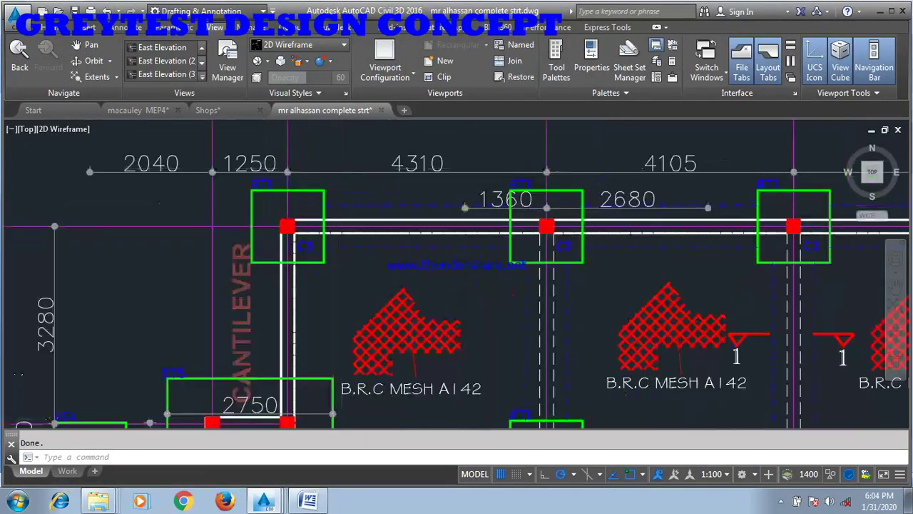
scroll(141, 191, down, 4)
scroll(140, 191, down, 4)
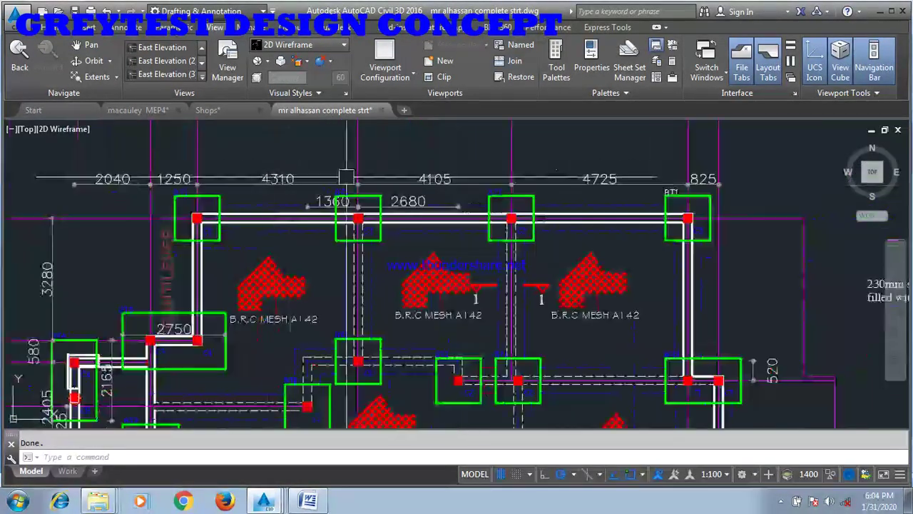
scroll(647, 212, up, 6)
scroll(647, 212, down, 5)
scroll(685, 257, up, 7)
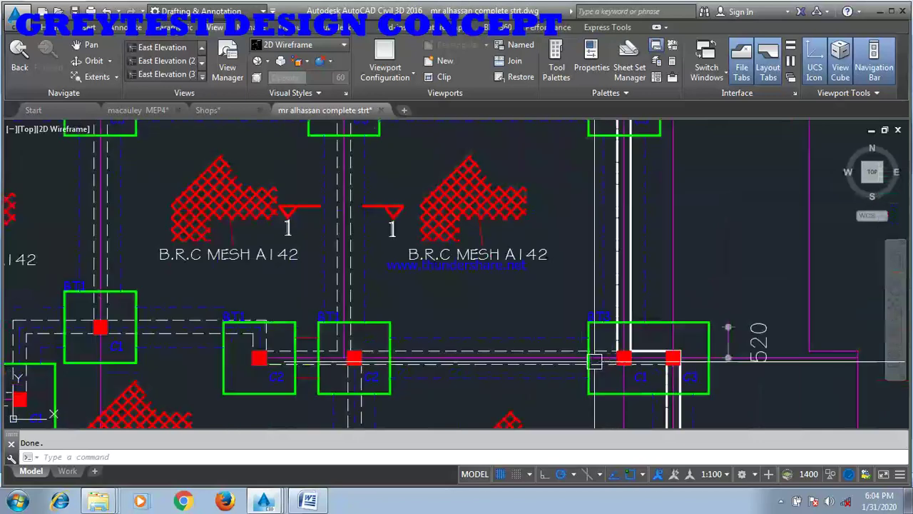
scroll(694, 268, down, 5)
scroll(336, 292, up, 5)
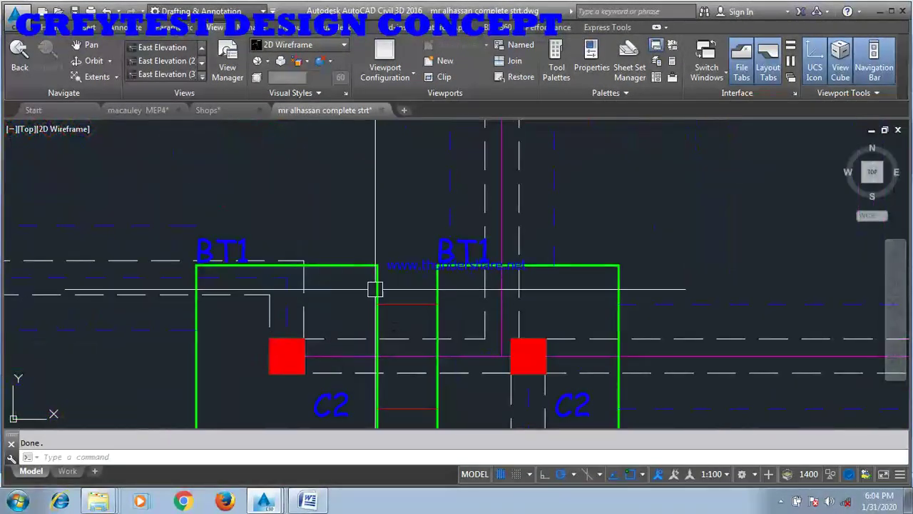
scroll(131, 344, down, 2)
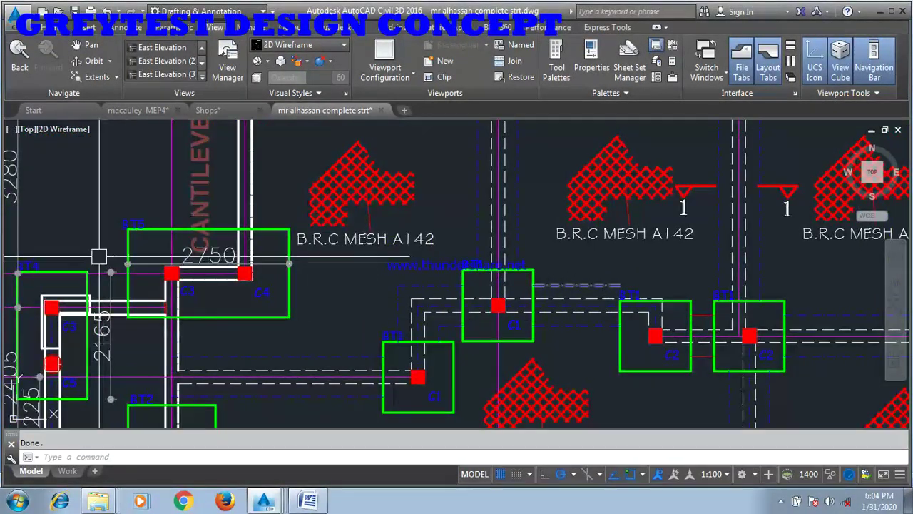
scroll(99, 256, up, 2)
scroll(333, 269, up, 2)
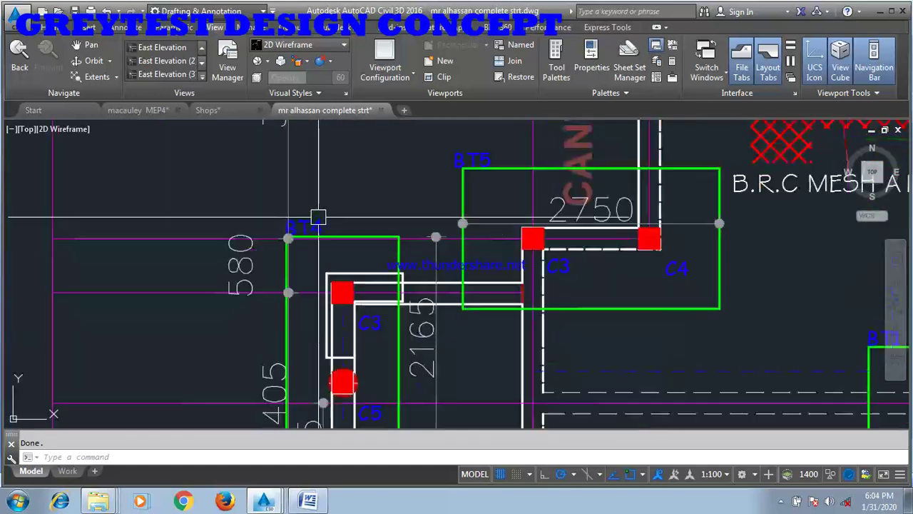
scroll(351, 306, up, 4)
scroll(372, 317, down, 2)
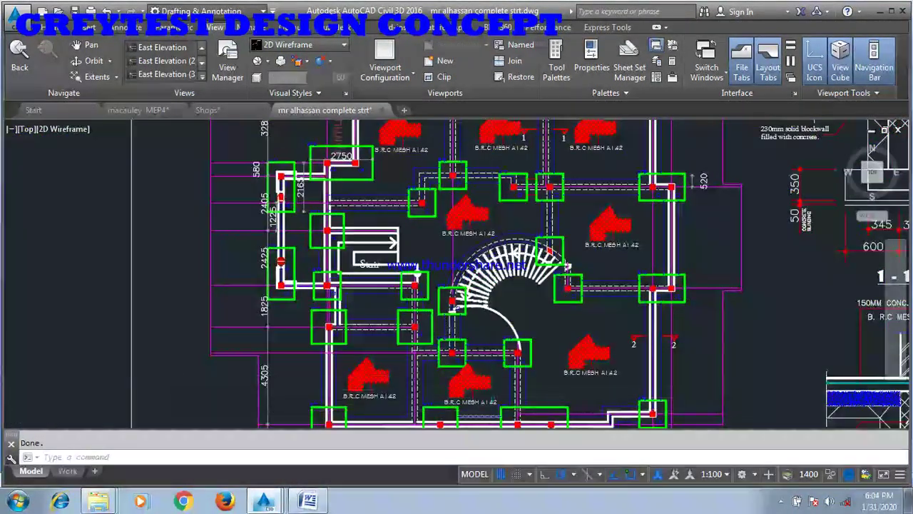
scroll(551, 284, down, 3)
scroll(486, 278, up, 5)
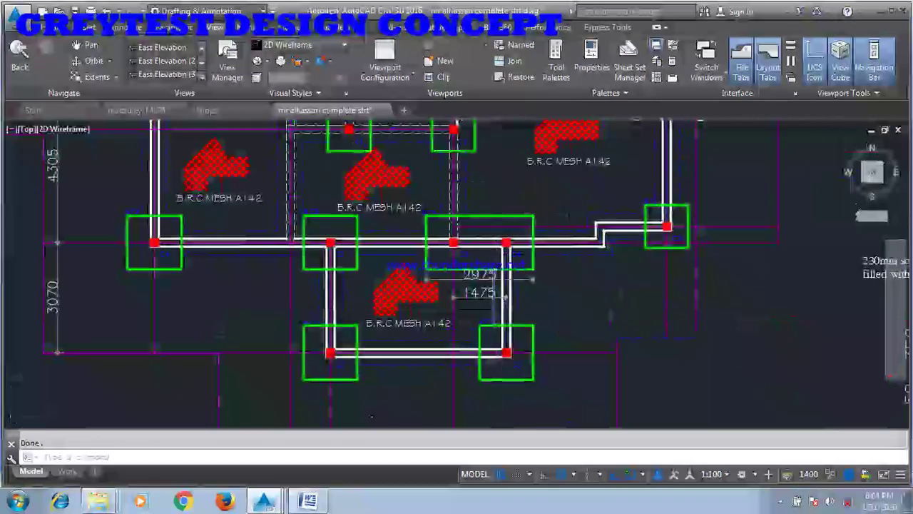
scroll(489, 314, down, 2)
scroll(350, 178, up, 3)
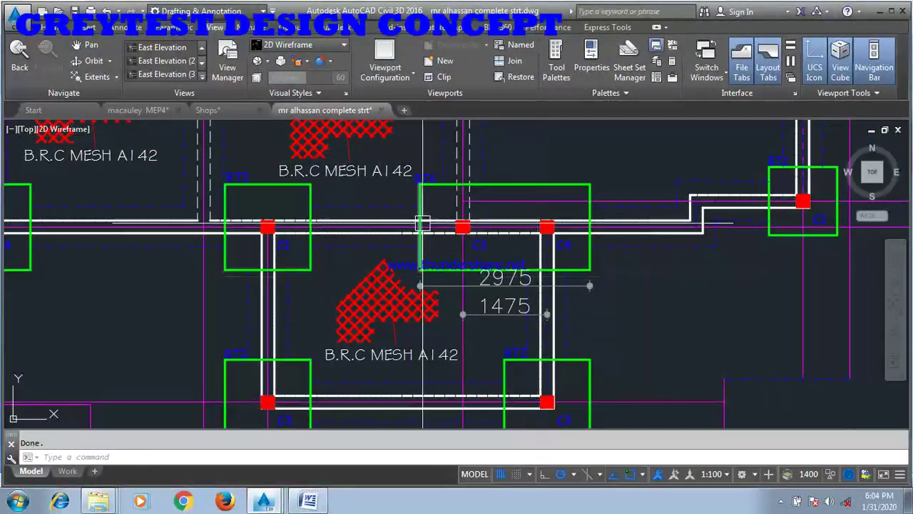
scroll(292, 250, down, 3)
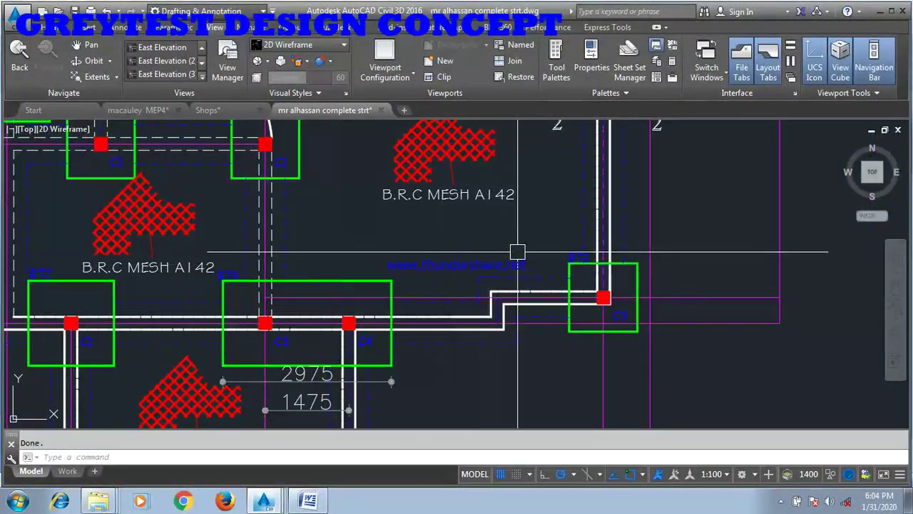
scroll(130, 244, up, 3)
scroll(357, 286, down, 6)
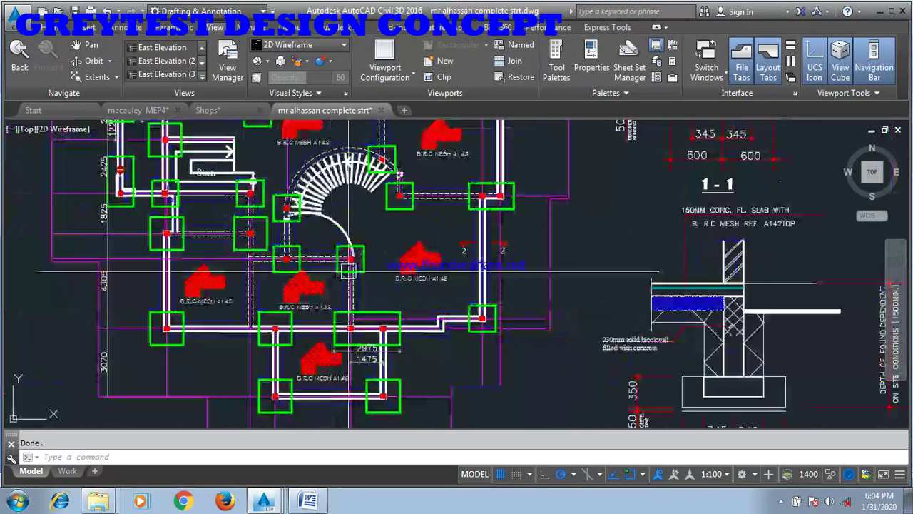
scroll(350, 250, down, 6)
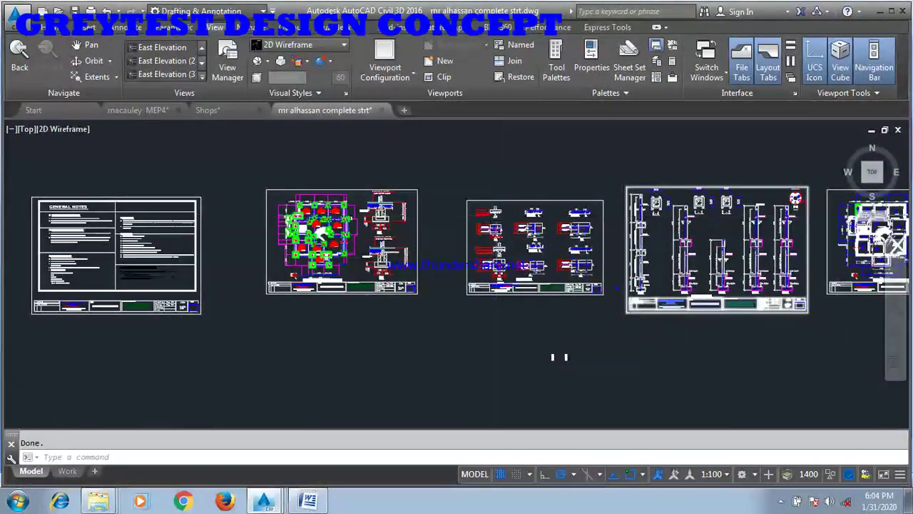
scroll(499, 207, up, 4)
scroll(499, 207, up, 3)
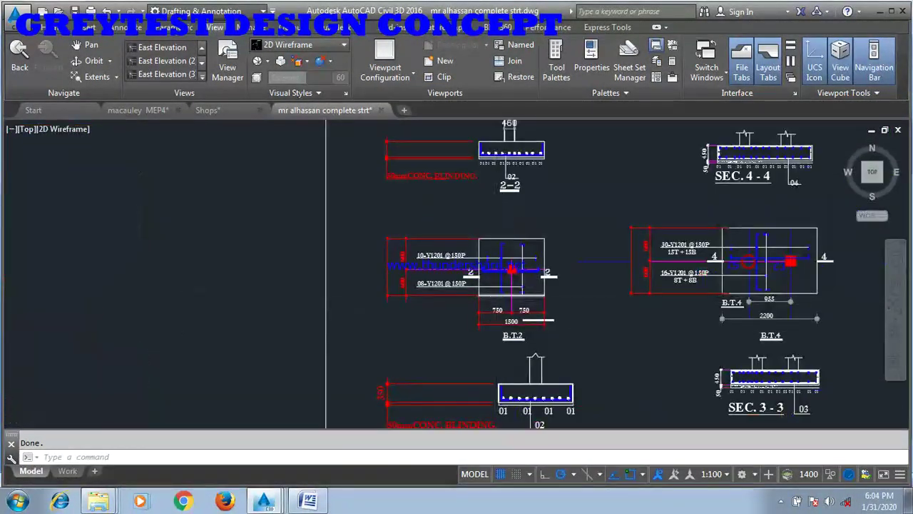
scroll(499, 271, down, 5)
scroll(456, 271, up, 3)
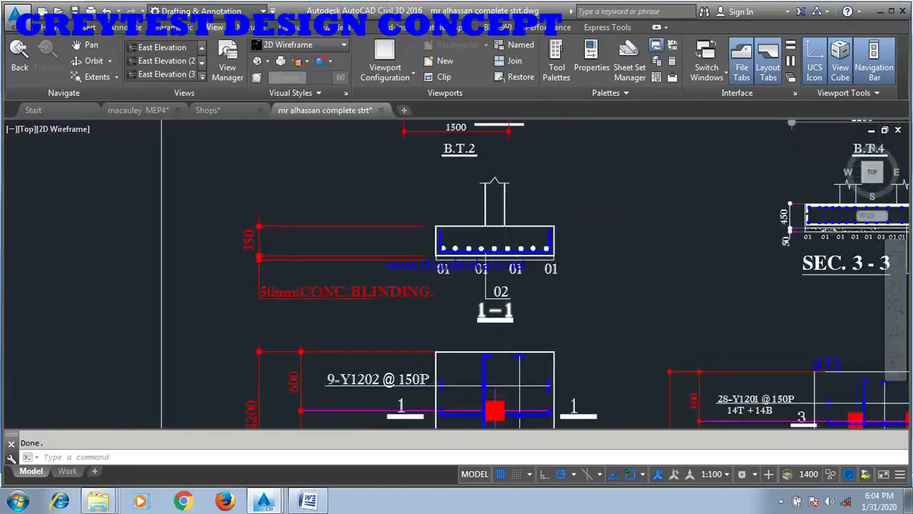
scroll(514, 343, down, 4)
scroll(514, 343, up, 4)
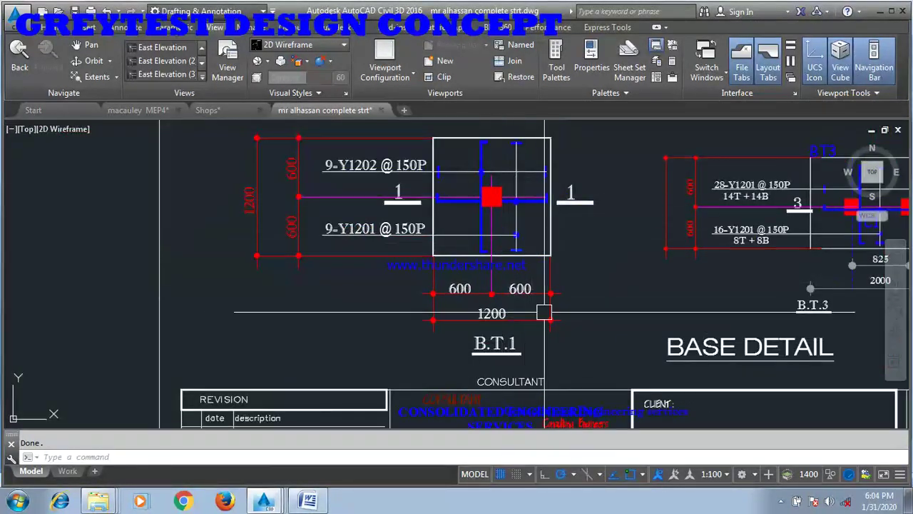
scroll(535, 331, down, 3)
scroll(524, 132, up, 5)
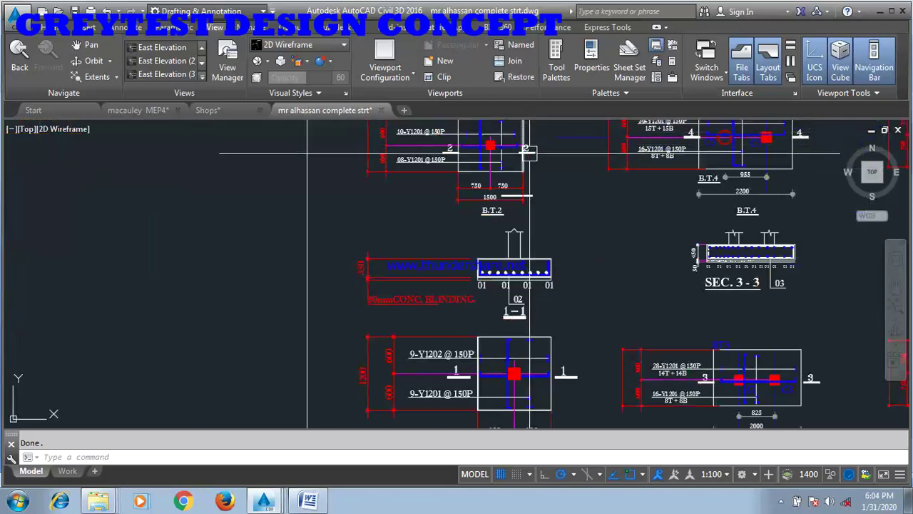
scroll(556, 207, down, 5)
scroll(628, 208, up, 2)
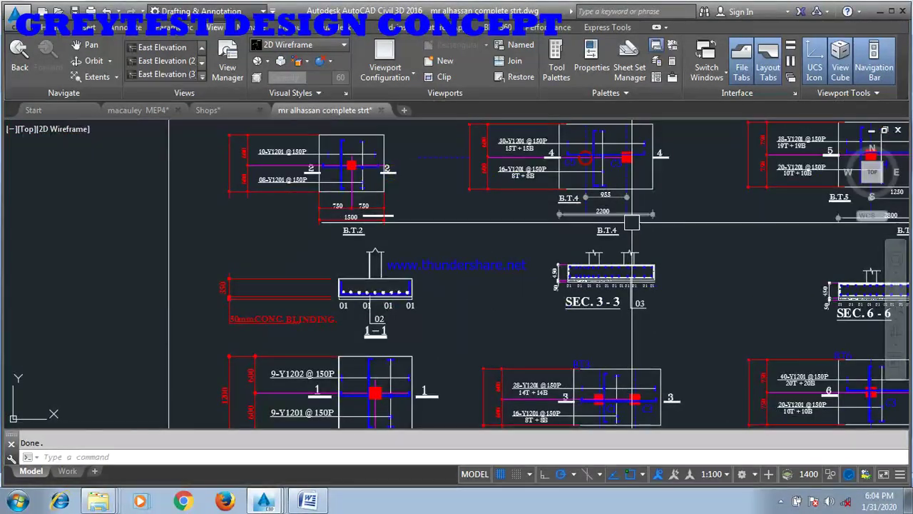
scroll(629, 261, down, 5)
scroll(620, 334, up, 5)
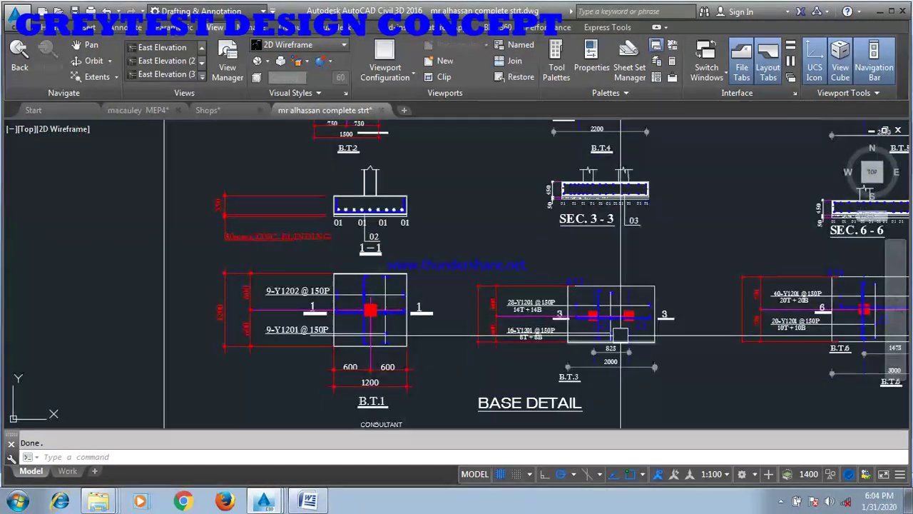
scroll(557, 294, down, 4)
scroll(557, 294, up, 6)
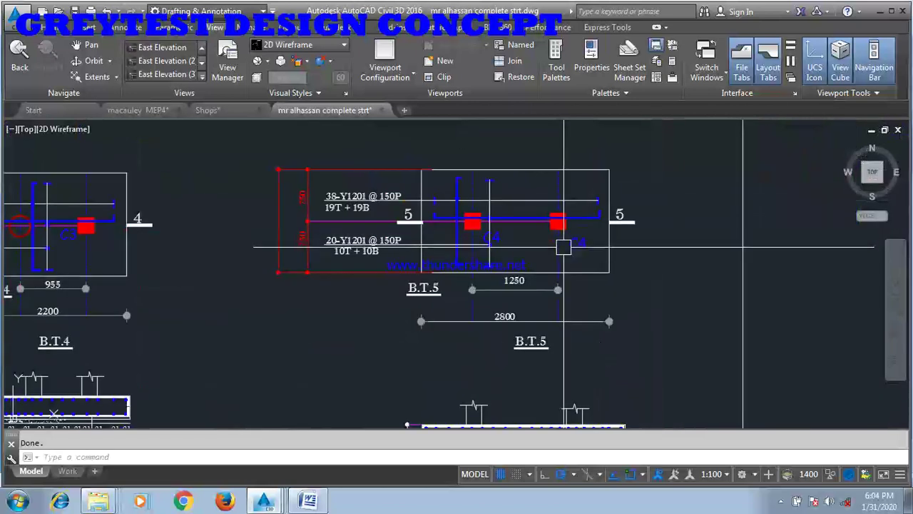
scroll(557, 294, down, 5)
scroll(448, 204, up, 2)
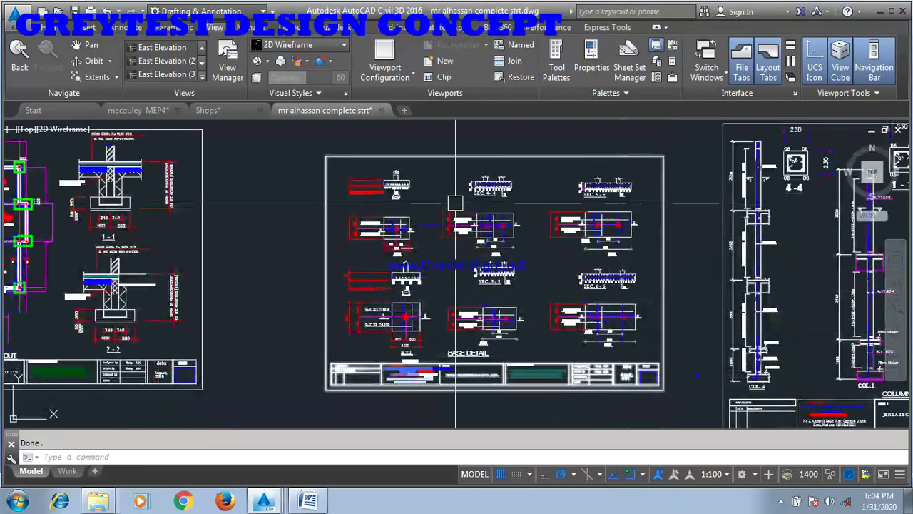
scroll(448, 204, up, 2)
scroll(572, 258, up, 4)
scroll(572, 258, up, 2)
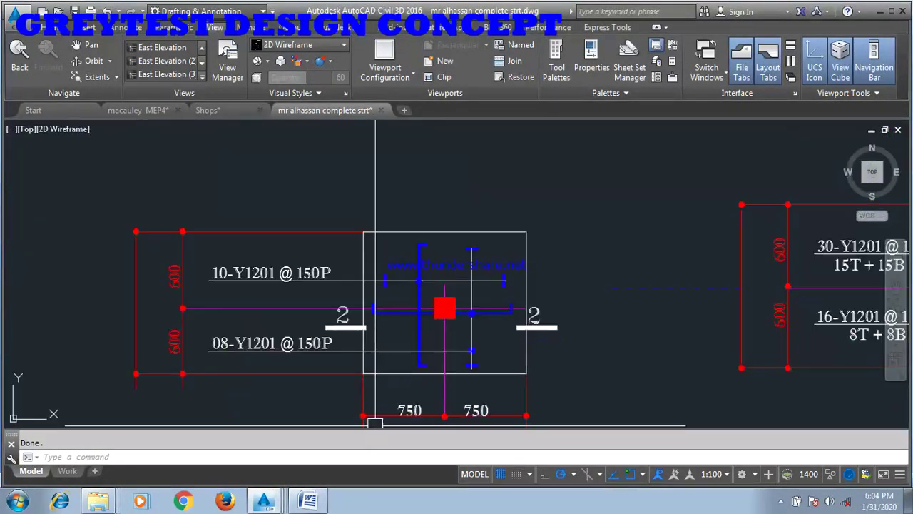
scroll(572, 258, down, 2)
scroll(438, 194, down, 2)
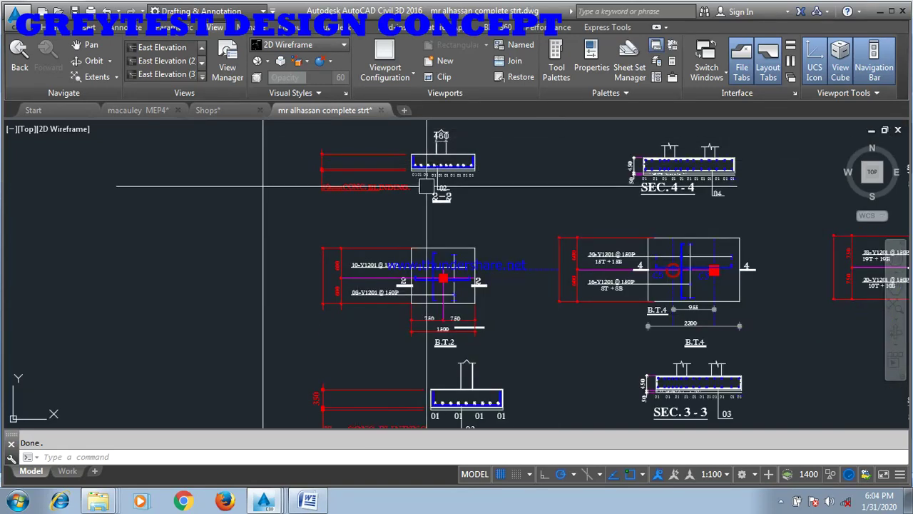
scroll(428, 192, down, 2)
scroll(426, 187, up, 4)
scroll(442, 184, up, 2)
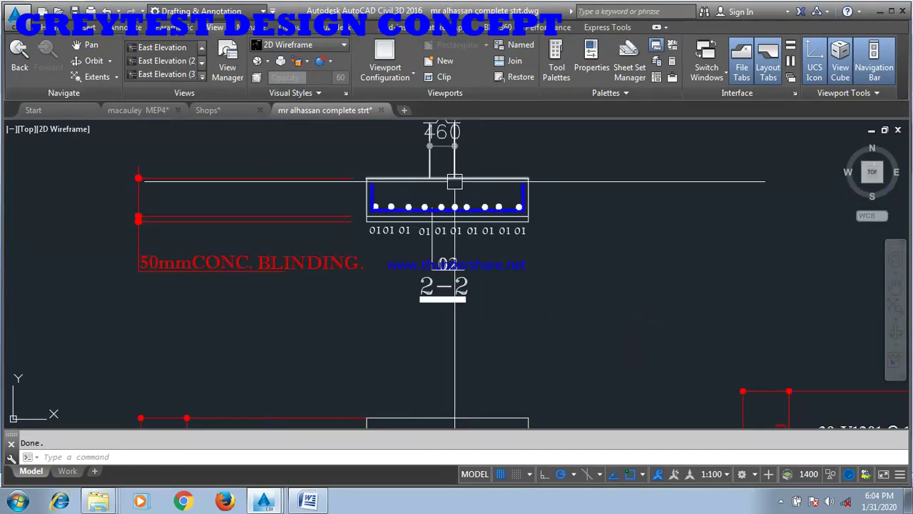
scroll(490, 213, down, 3)
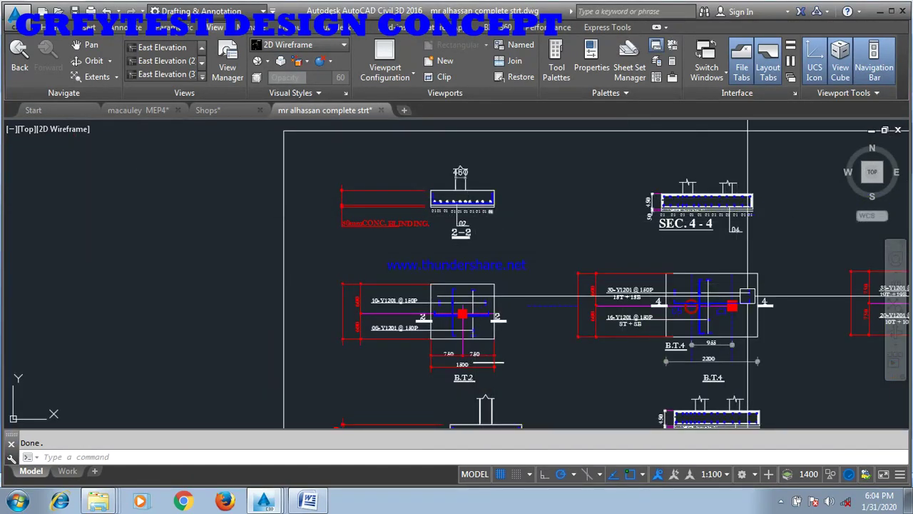
scroll(747, 295, up, 3)
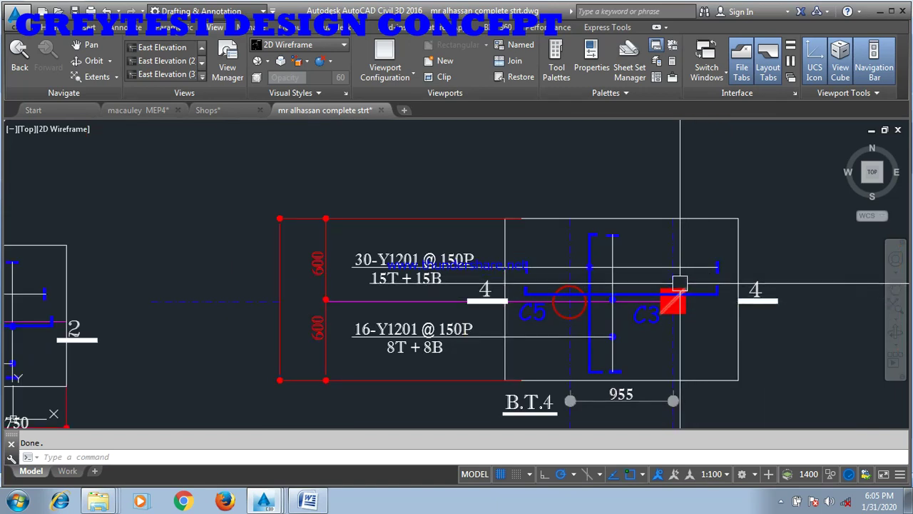
scroll(680, 284, down, 6)
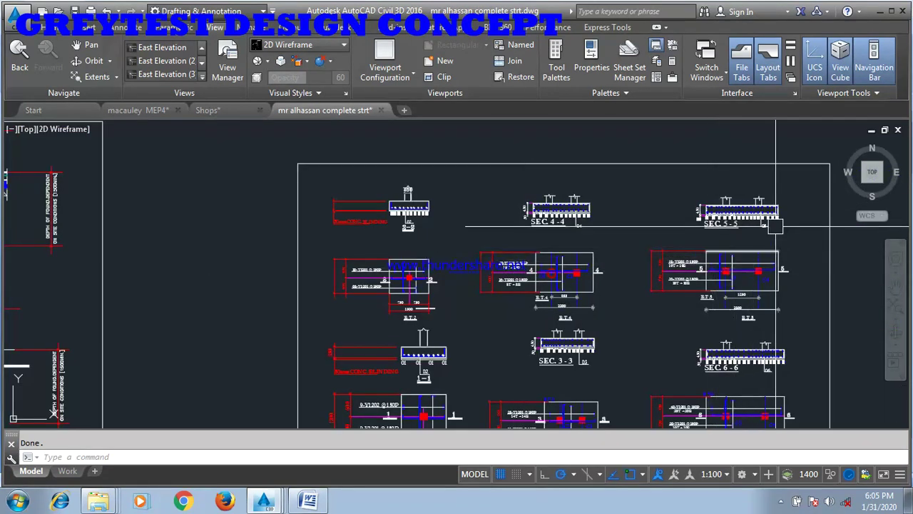
scroll(776, 226, up, 3)
scroll(791, 181, up, 2)
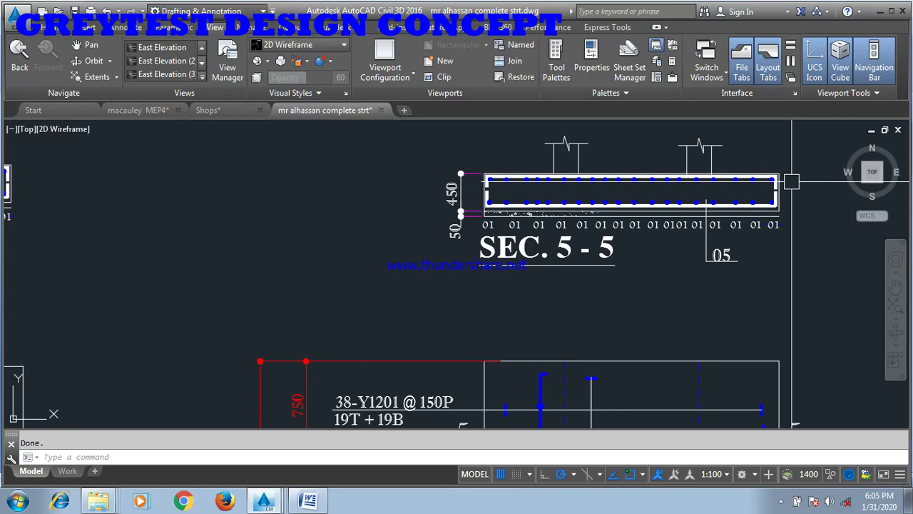
scroll(706, 207, down, 3)
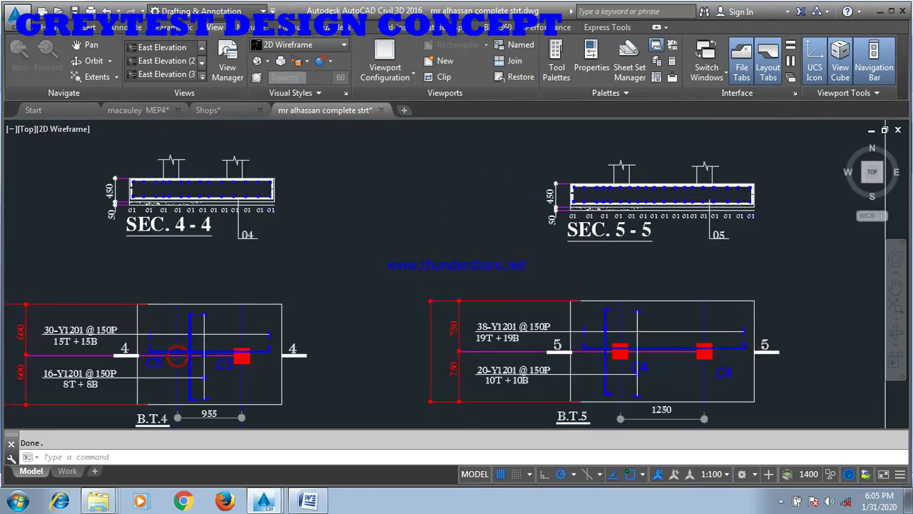
scroll(634, 306, up, 2)
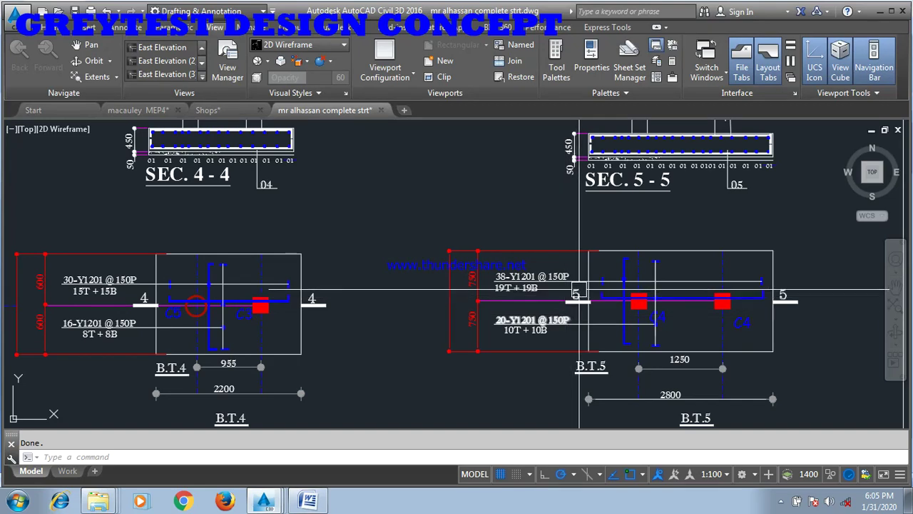
scroll(574, 309, down, 2)
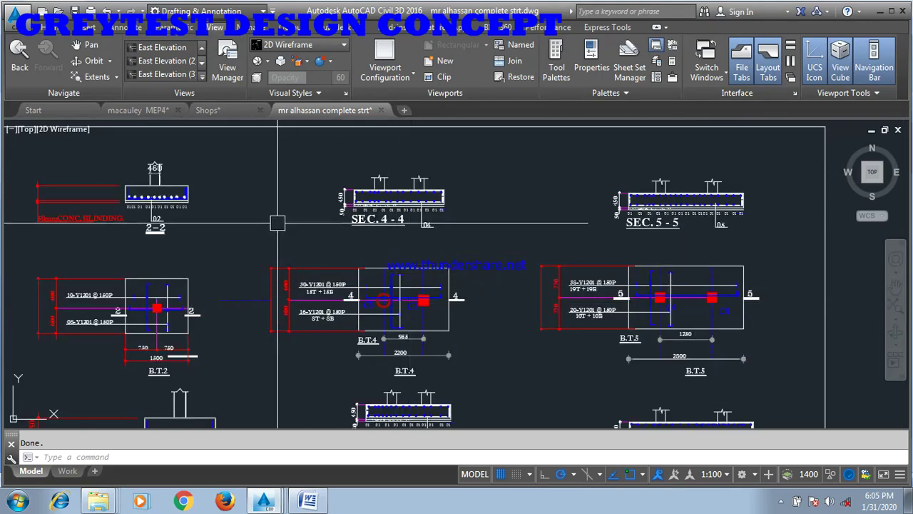
scroll(53, 171, up, 2)
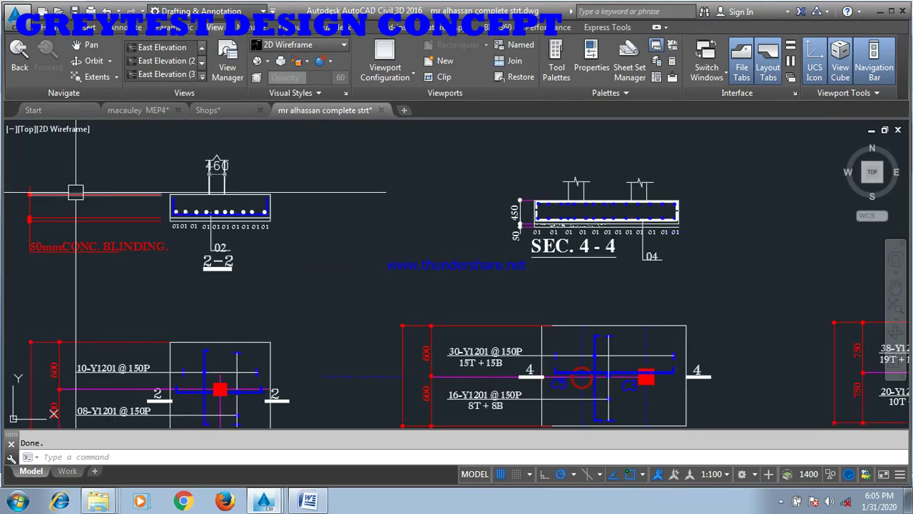
scroll(457, 171, down, 2)
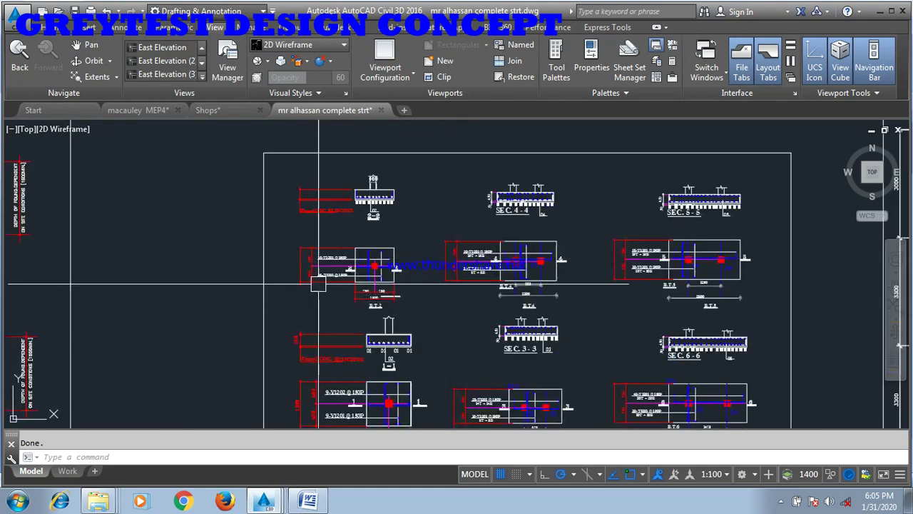
scroll(234, 257, up, 1)
scroll(234, 285, up, 1)
scroll(366, 185, down, 2)
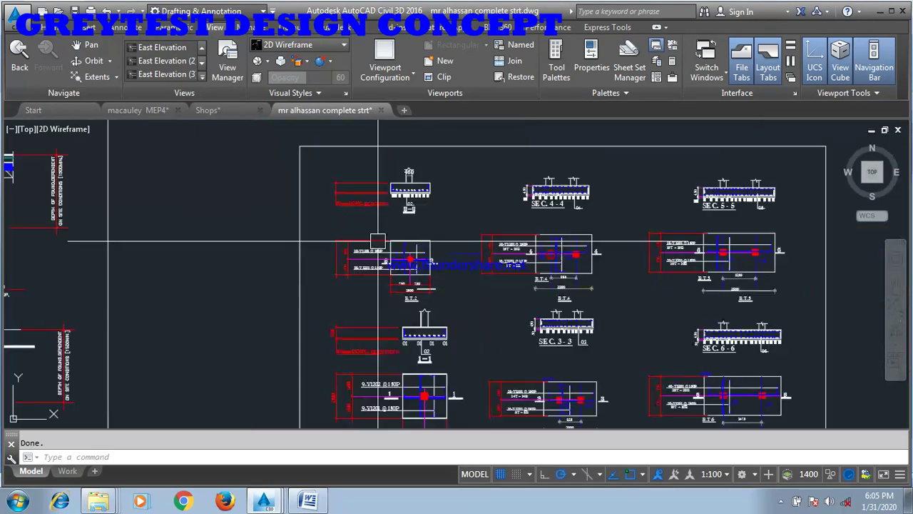
scroll(407, 197, up, 1)
scroll(410, 199, up, 3)
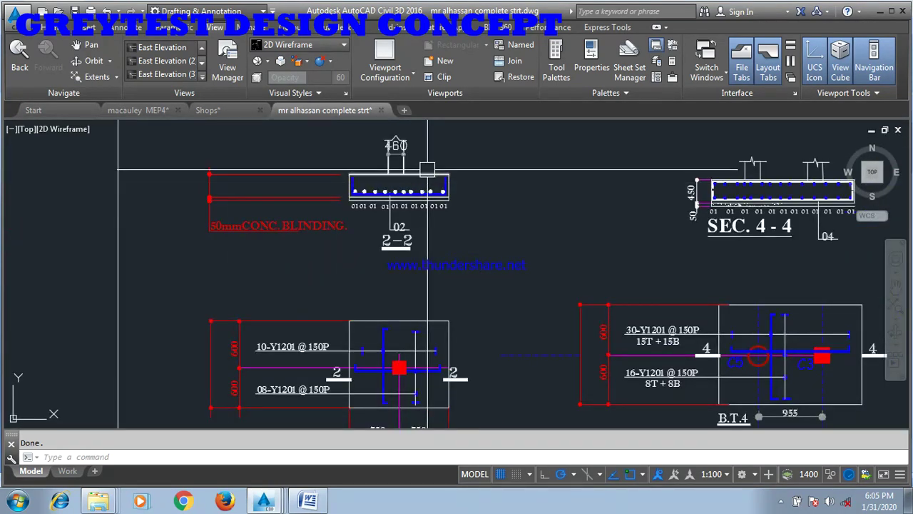
scroll(396, 357, up, 2)
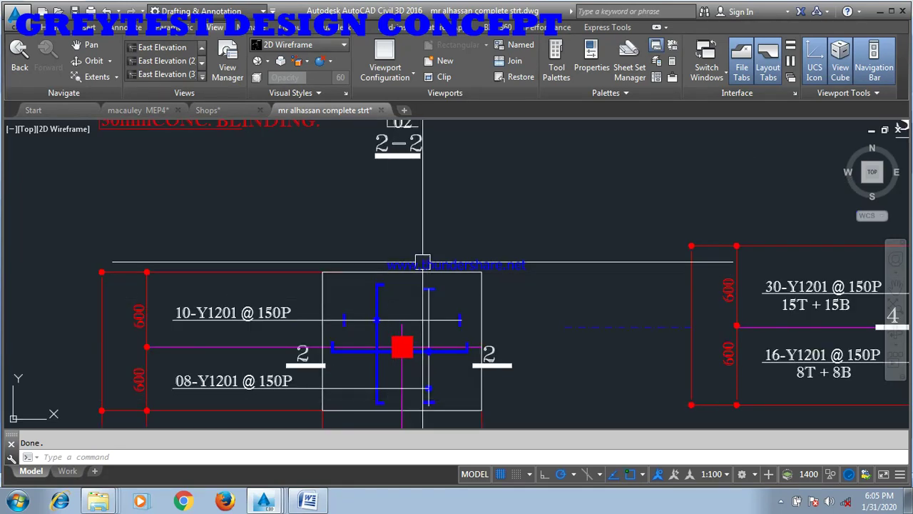
scroll(500, 179, down, 3)
scroll(487, 169, down, 1)
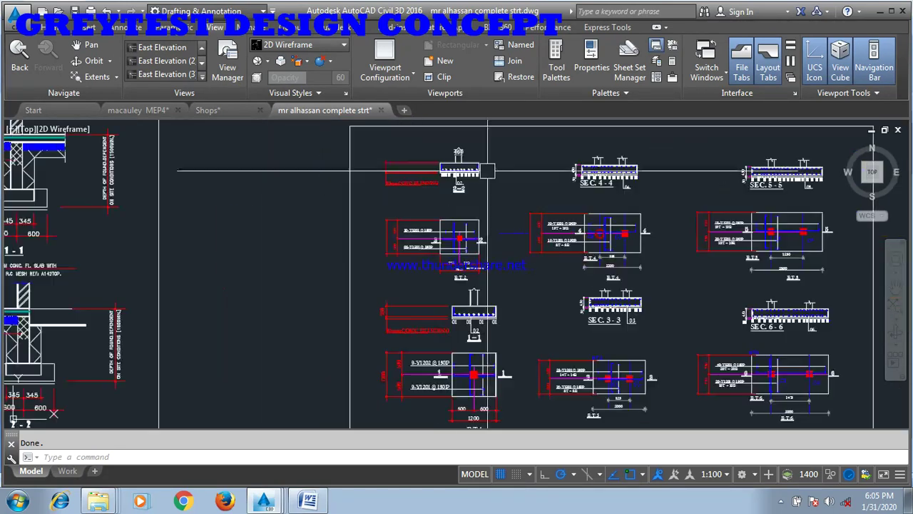
scroll(496, 178, up, 2)
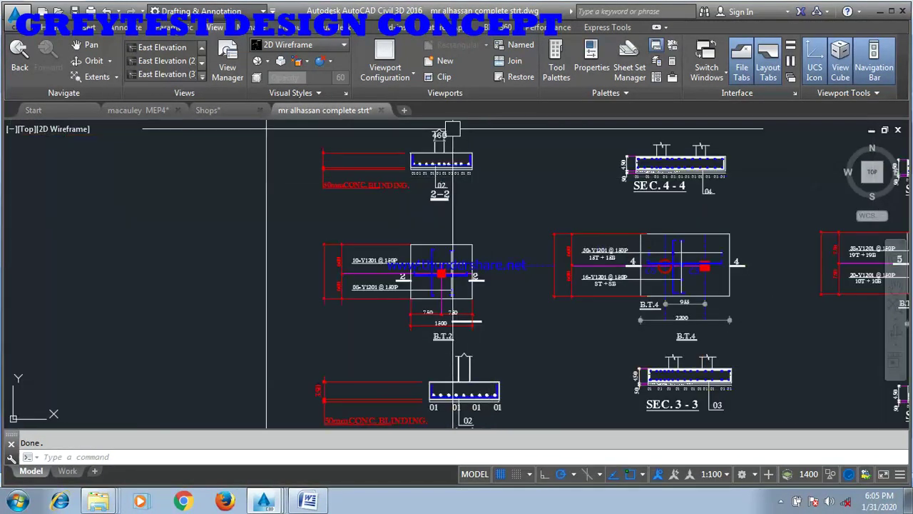
scroll(433, 189, up, 2)
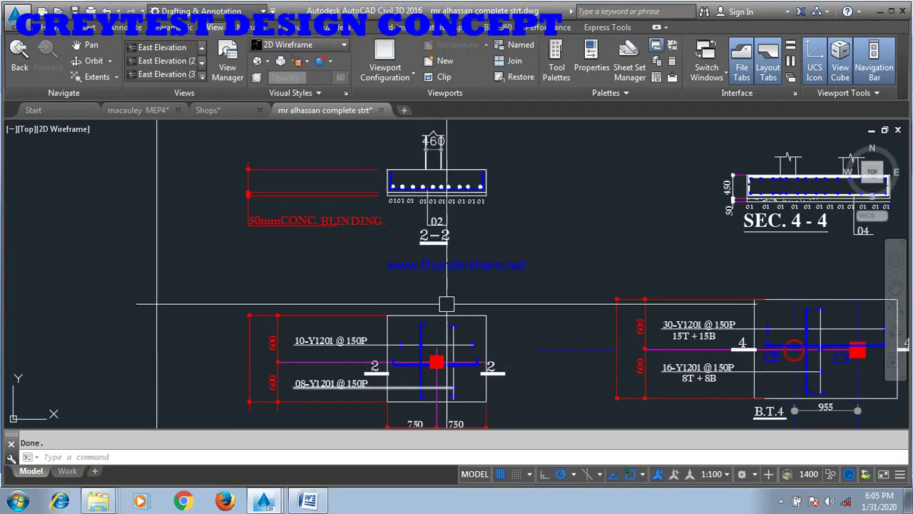
scroll(437, 358, down, 2)
scroll(410, 401, up, 2)
scroll(410, 401, up, 2)
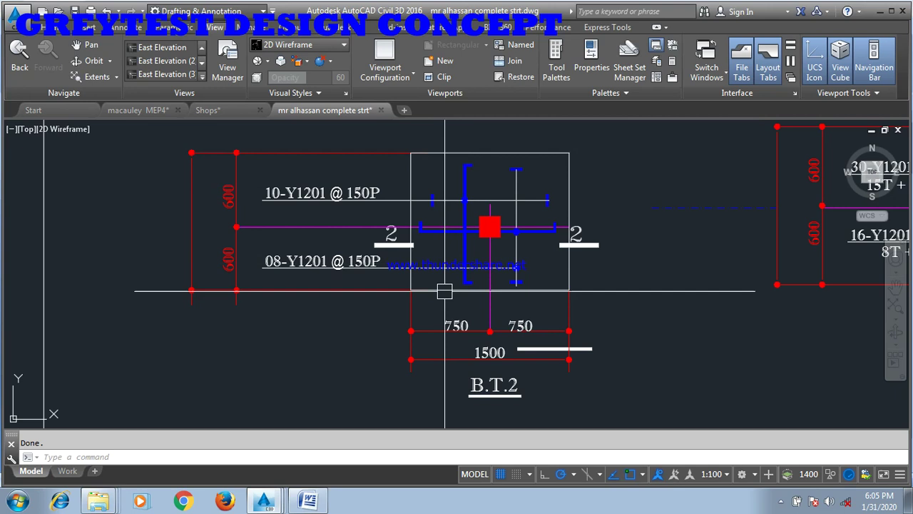
scroll(459, 271, down, 2)
scroll(461, 333, up, 2)
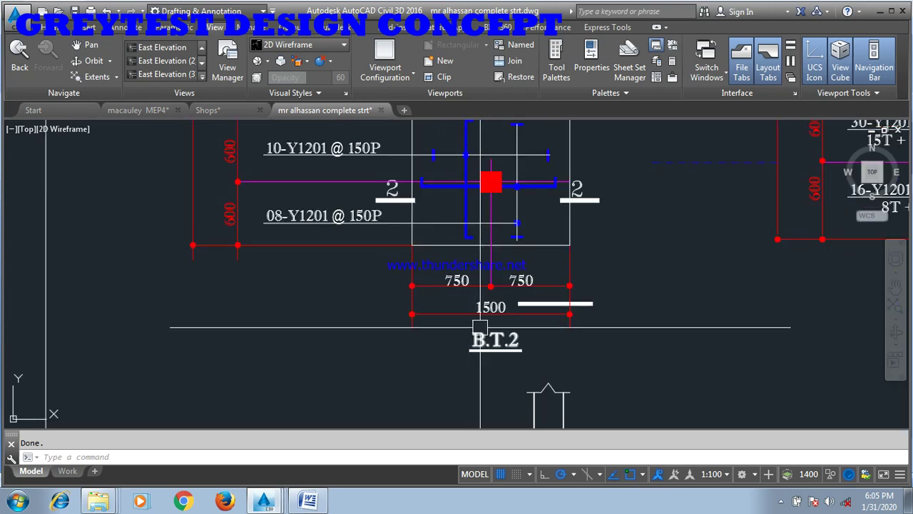
scroll(492, 314, down, 2)
scroll(463, 228, up, 2)
scroll(485, 273, up, 2)
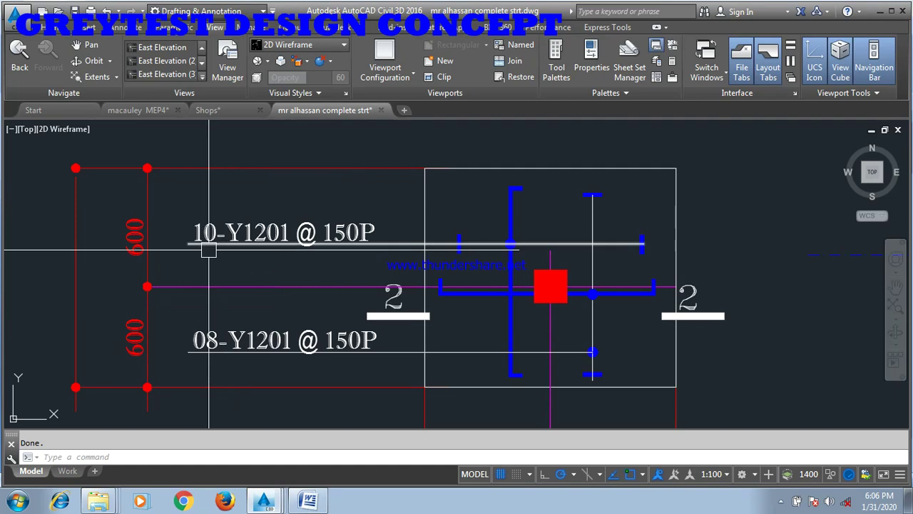
scroll(226, 211, down, 2)
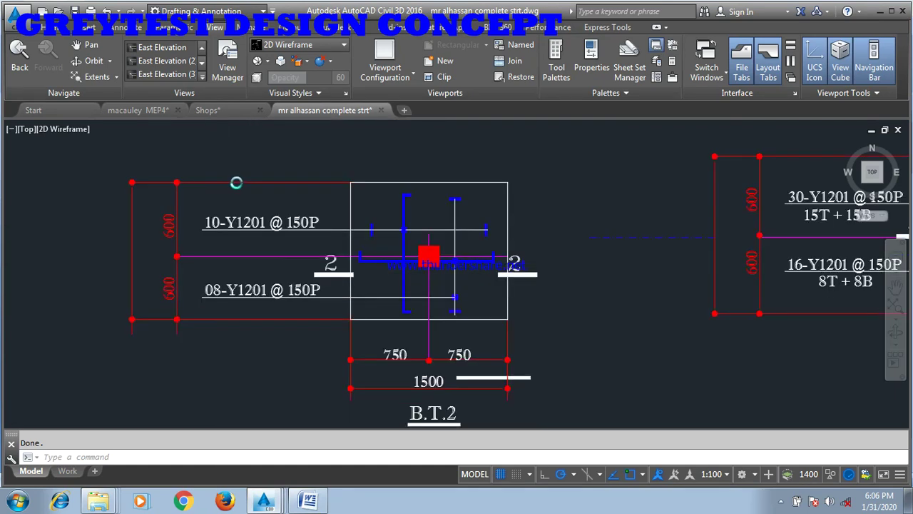
scroll(327, 178, down, 4)
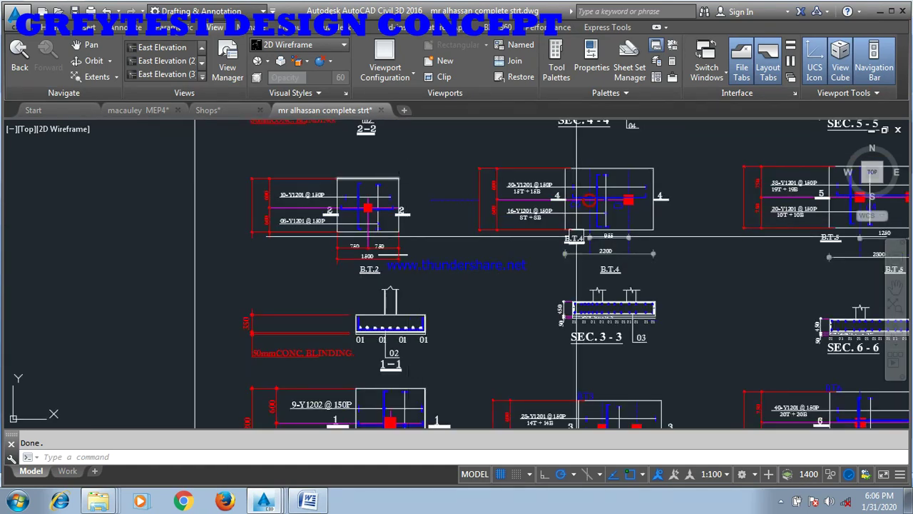
scroll(703, 150, up, 4)
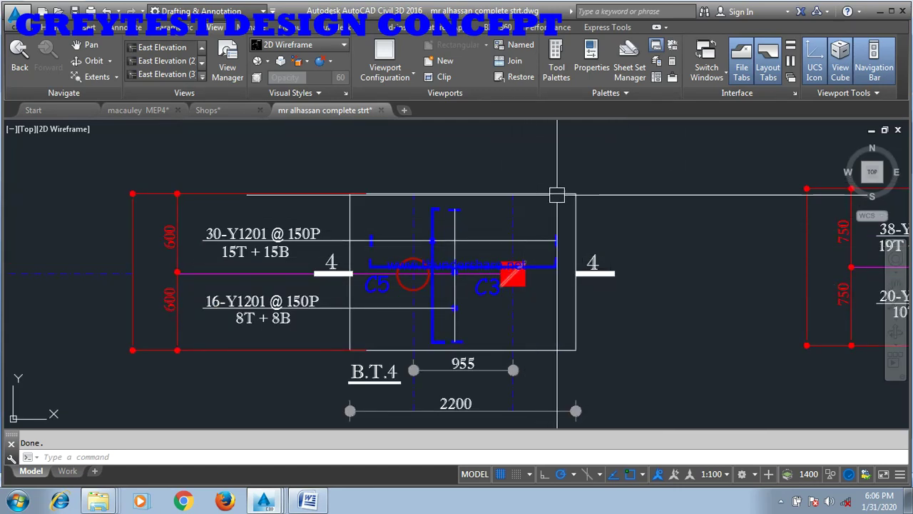
scroll(547, 173, down, 4)
scroll(547, 173, down, 4)
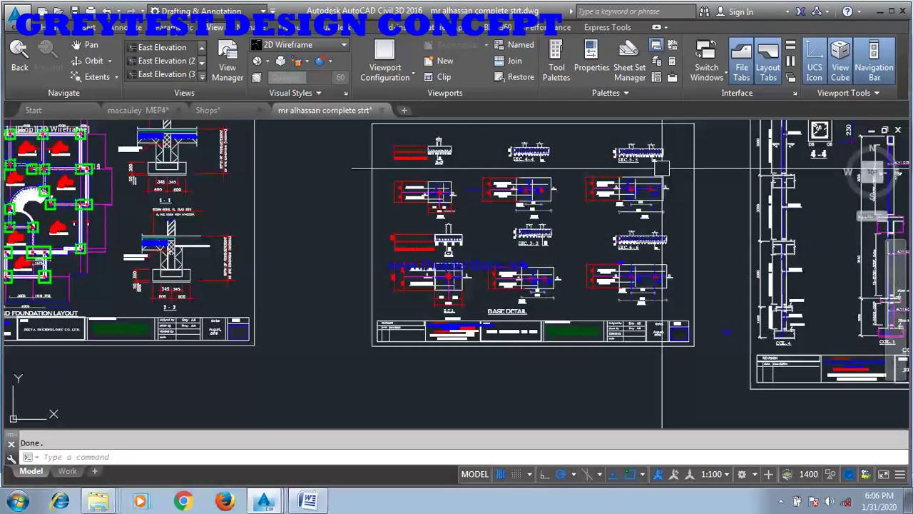
scroll(665, 146, up, 4)
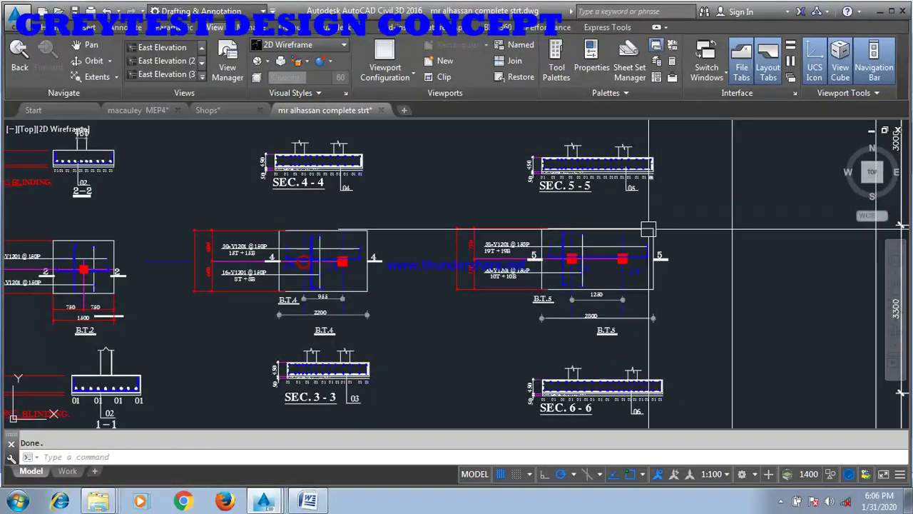
scroll(648, 227, up, 1)
scroll(648, 227, down, 2)
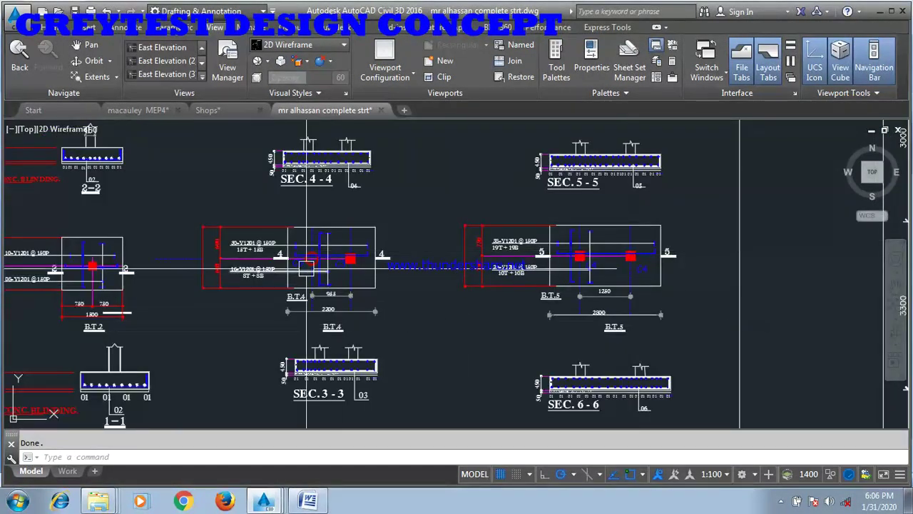
scroll(316, 264, up, 4)
scroll(316, 264, up, 2)
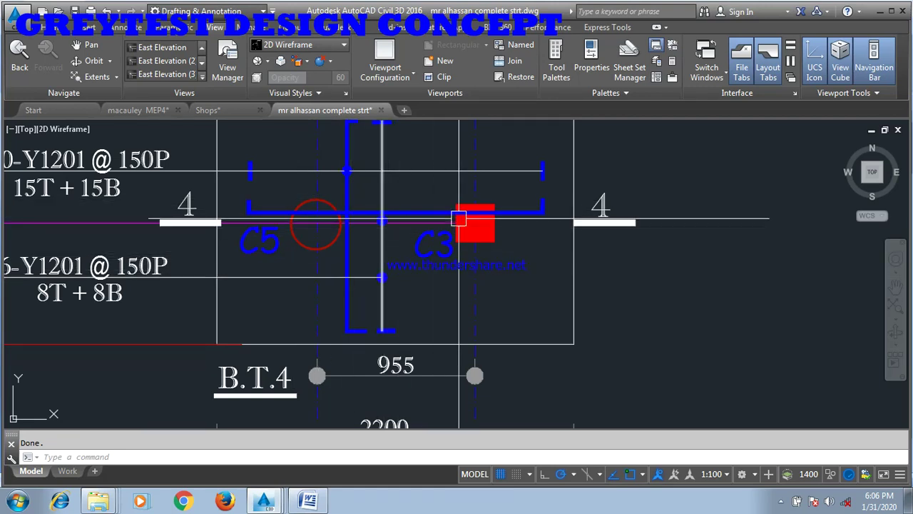
scroll(514, 219, down, 2)
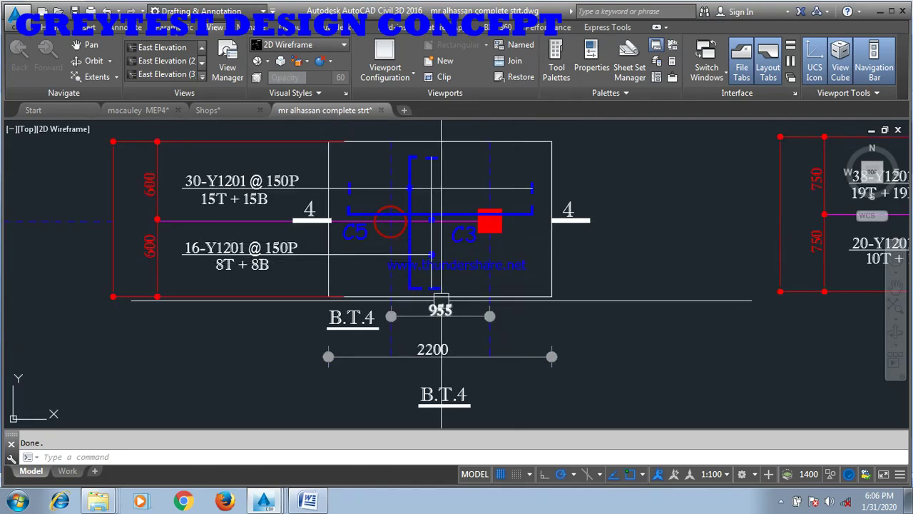
scroll(356, 229, down, 2)
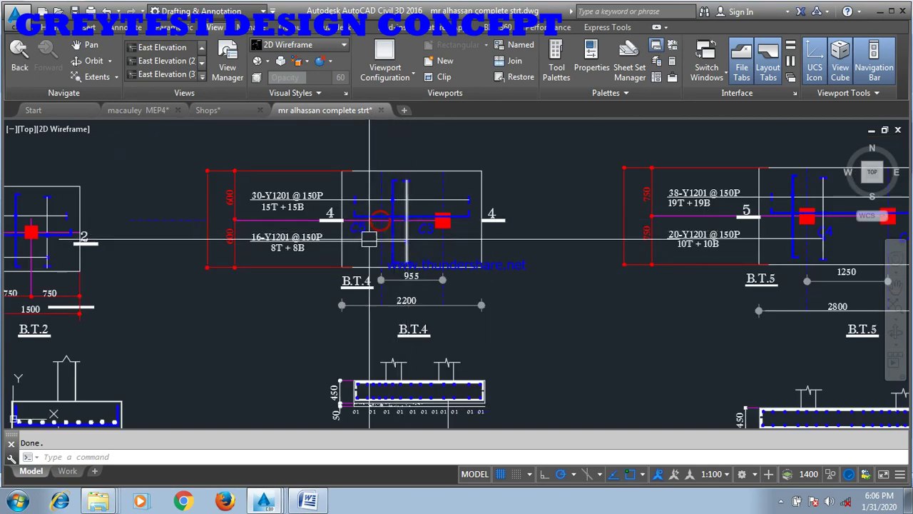
scroll(369, 239, up, 4)
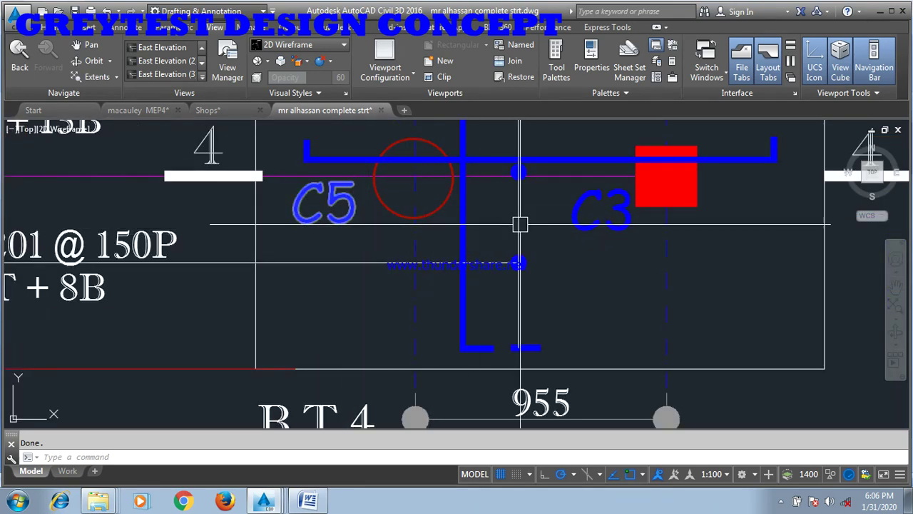
scroll(613, 199, down, 6)
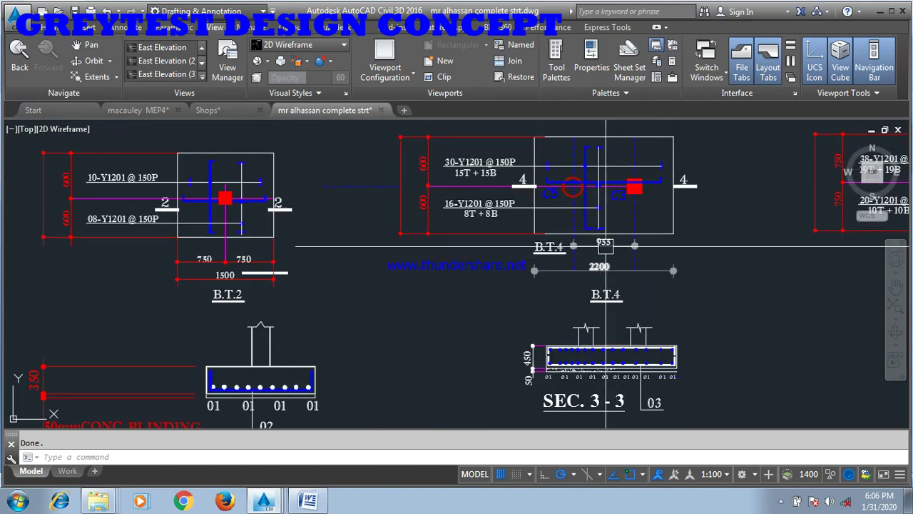
Zoom in on footing BT6 around columns C3 and C4, then out to the layout and base detail sheets.
scroll(820, 335, down, 2)
scroll(820, 335, down, 4)
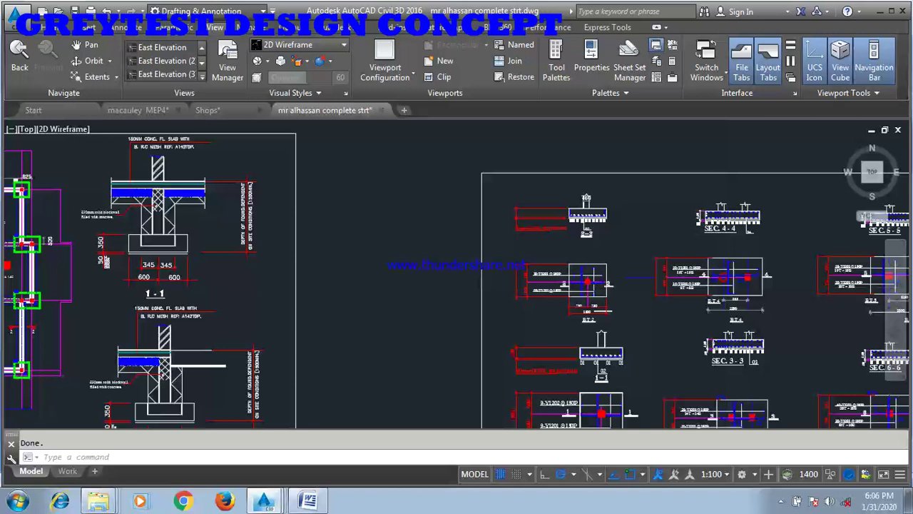
scroll(432, 263, up, 2)
scroll(433, 263, up, 5)
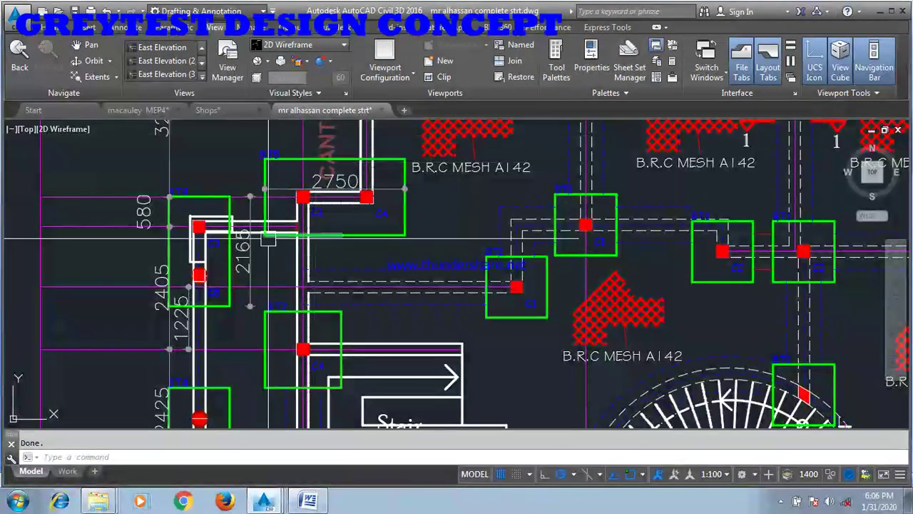
scroll(158, 201, up, 2)
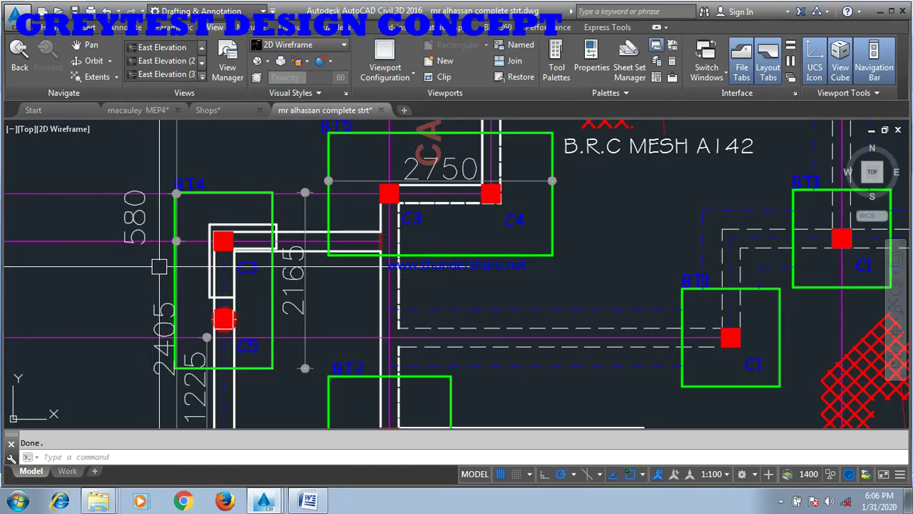
scroll(119, 215, down, 6)
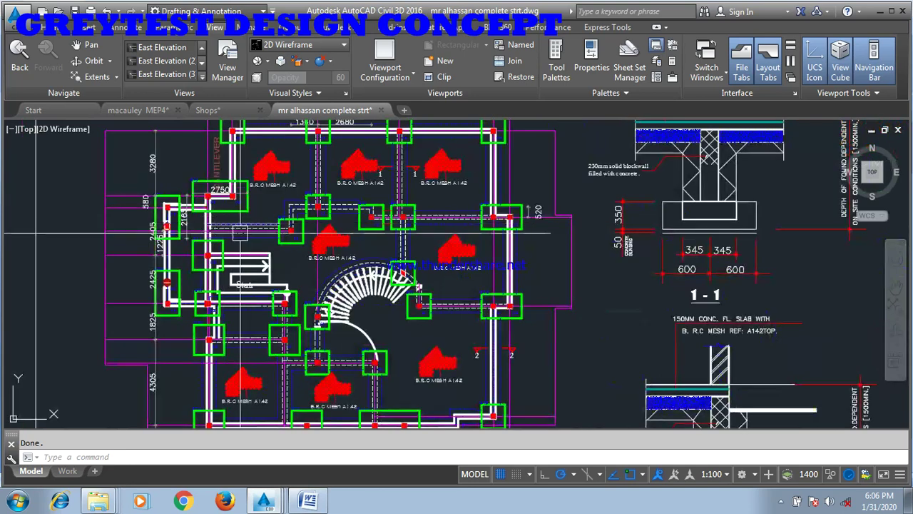
scroll(346, 234, down, 2)
scroll(361, 376, up, 5)
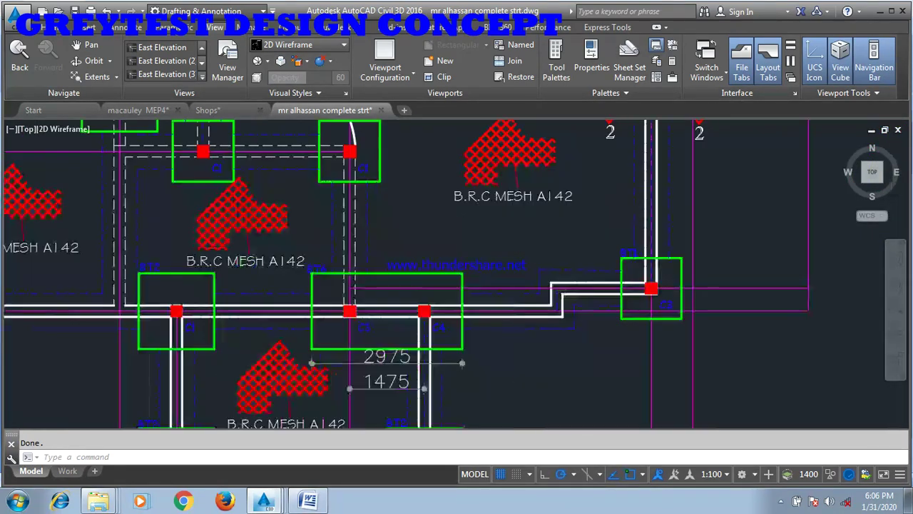
scroll(355, 289, up, 4)
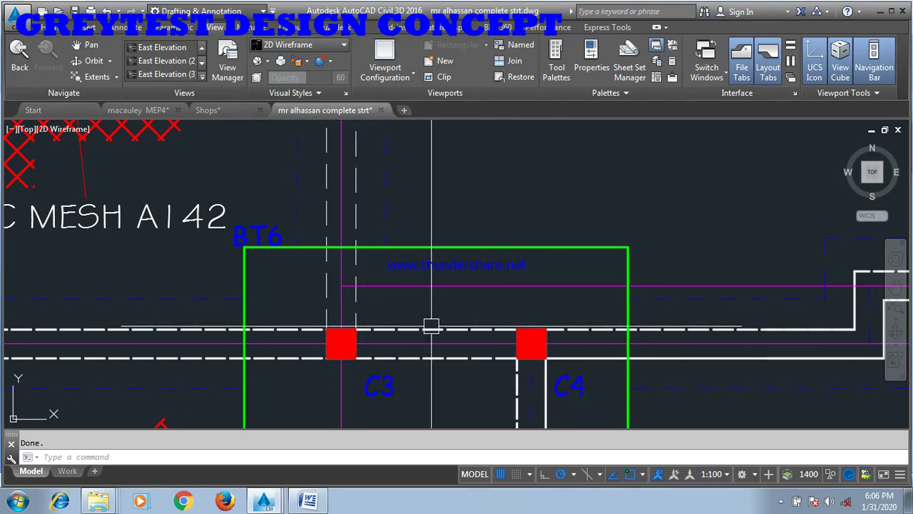
scroll(430, 321, down, 5)
scroll(437, 251, down, 6)
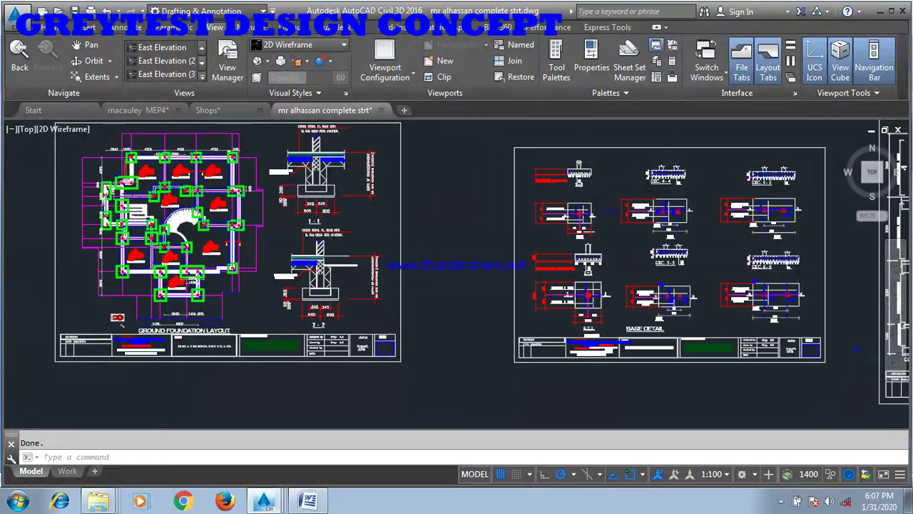
Zoom out to all sheets, then in on COL. 4 of the column detail sheet.
scroll(314, 240, down, 5)
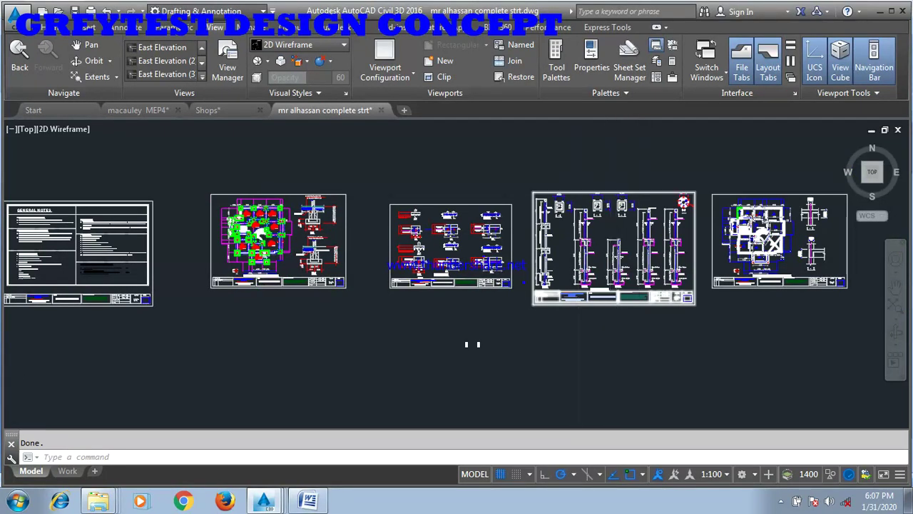
scroll(578, 214, up, 4)
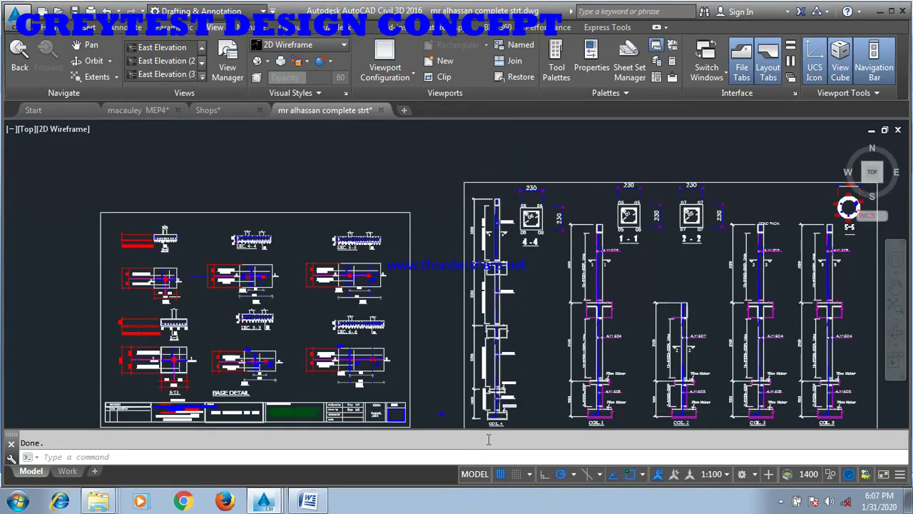
scroll(474, 427, up, 2)
scroll(525, 241, down, 2)
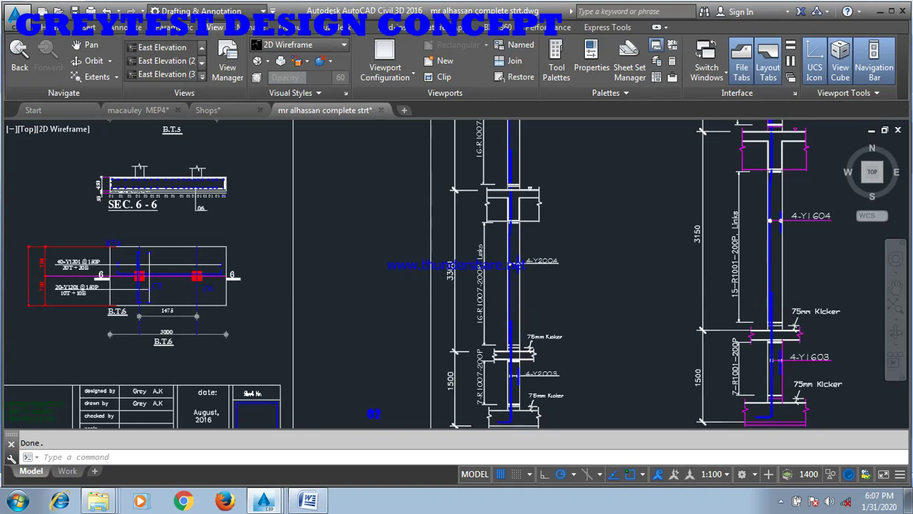
scroll(524, 242, down, 3)
scroll(541, 367, up, 3)
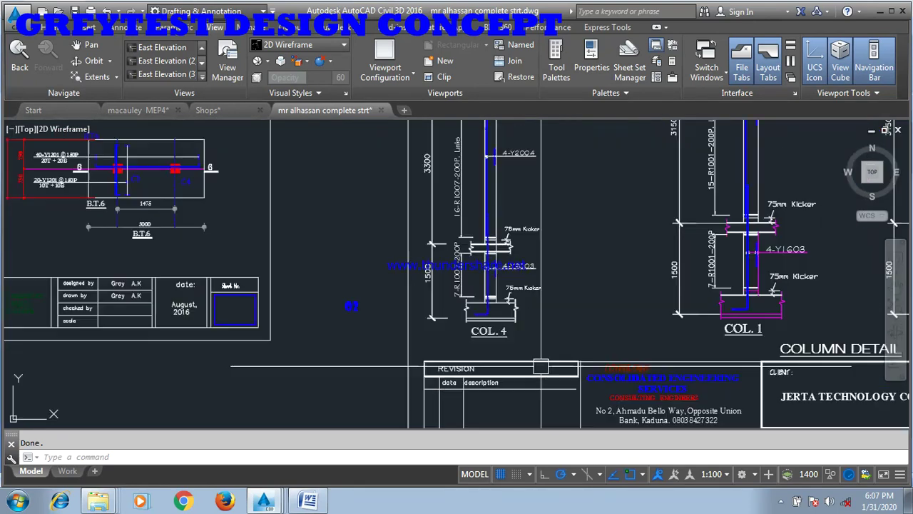
scroll(518, 329, up, 2)
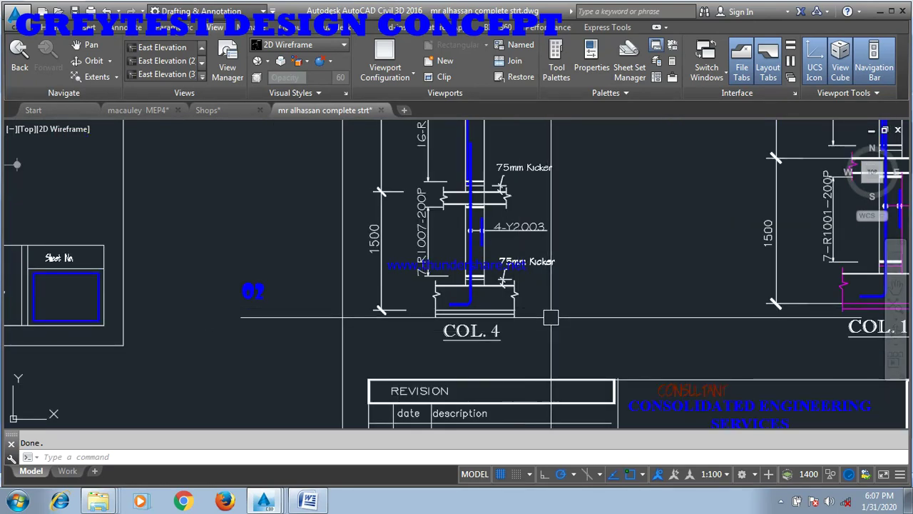
Inspect sections 4-4 and 1-1, then zoom out to the base and column detail sheets.
scroll(561, 216, down, 4)
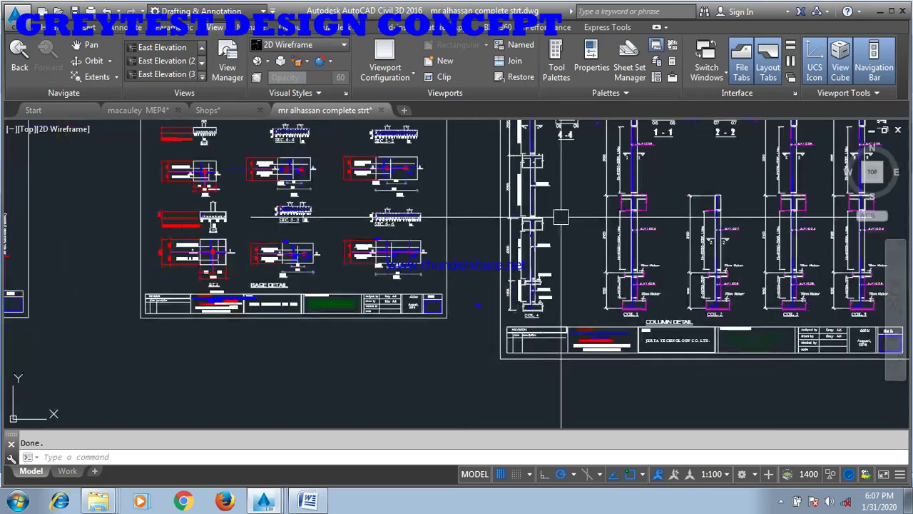
scroll(563, 128, up, 3)
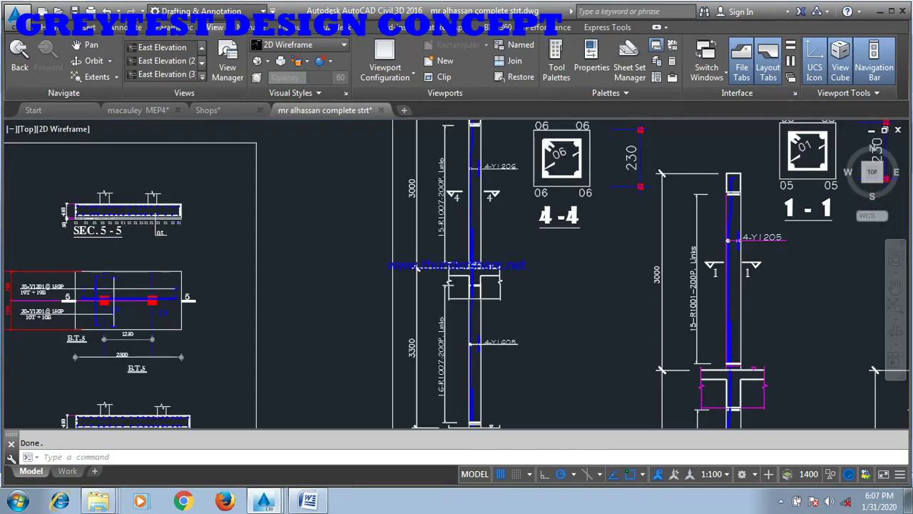
scroll(488, 271, down, 3)
scroll(488, 272, up, 4)
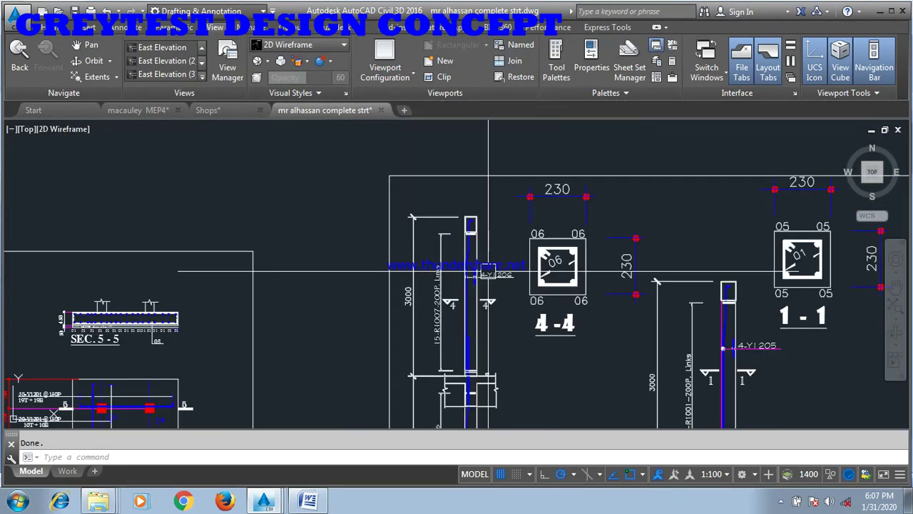
scroll(488, 271, down, 2)
scroll(478, 267, up, 3)
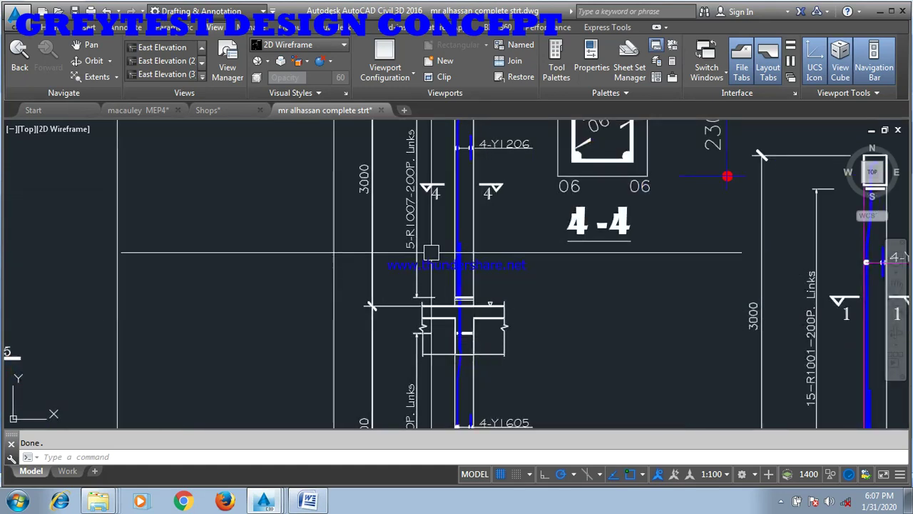
scroll(431, 252, down, 5)
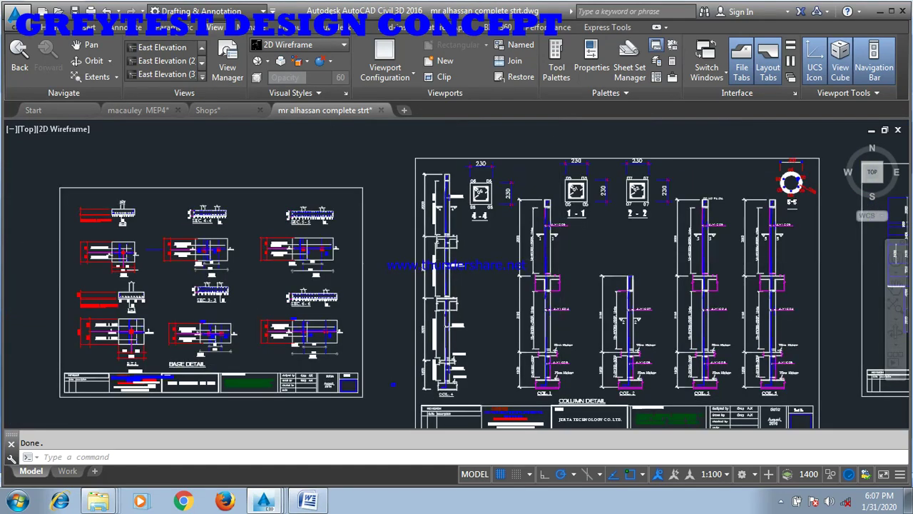
scroll(569, 189, down, 2)
scroll(565, 239, up, 2)
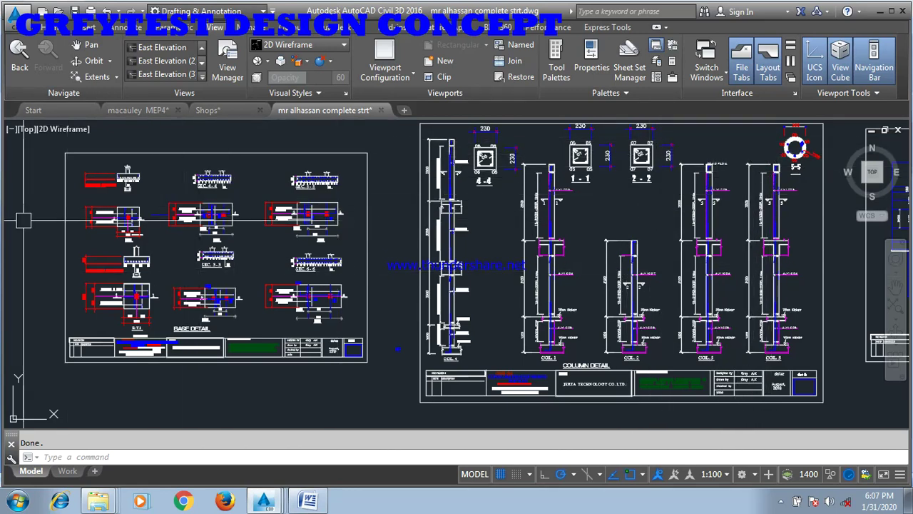
Zoom in on the B.T.2 and B.T.4 reinforcement details, then out to all six footing bases.
scroll(78, 198, up, 8)
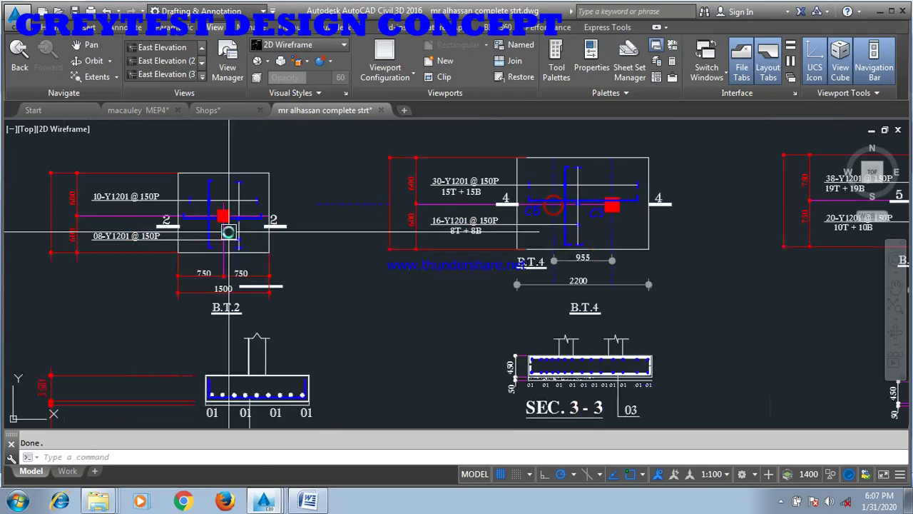
scroll(270, 178, down, 3)
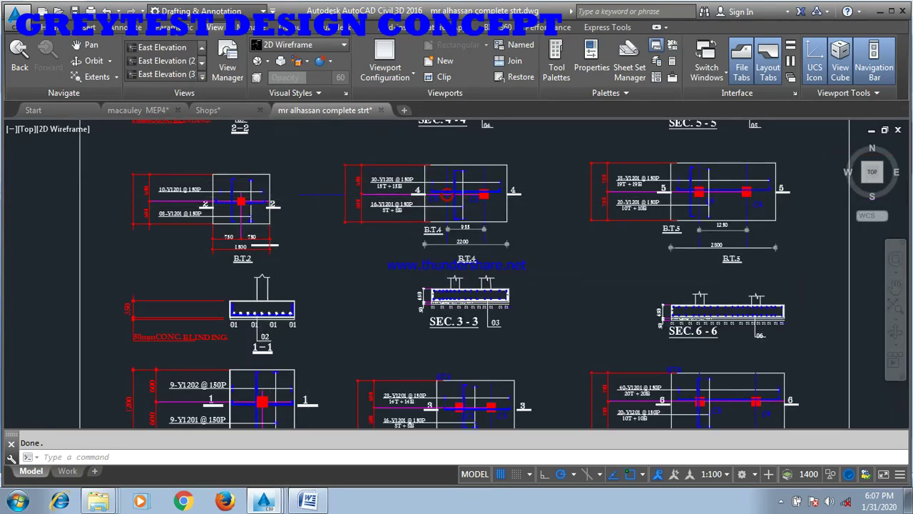
scroll(307, 191, down, 2)
scroll(314, 190, down, 2)
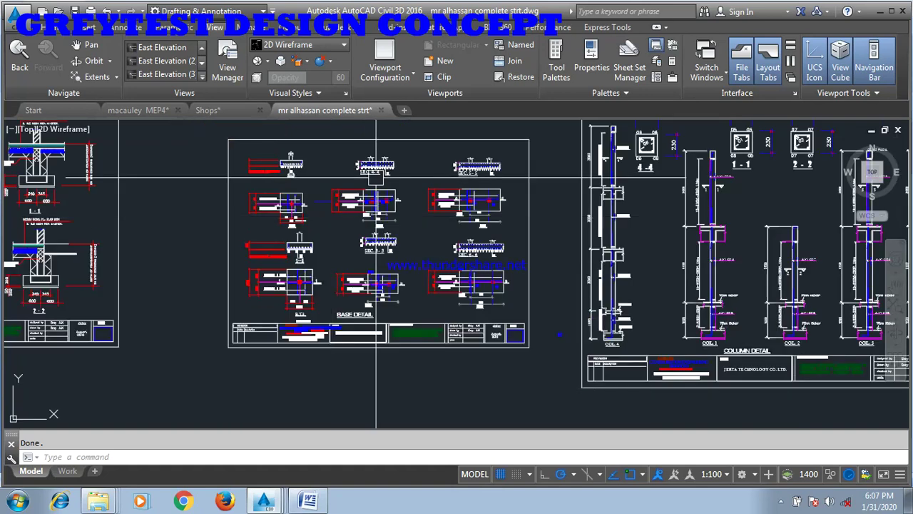
scroll(313, 214, up, 4)
scroll(211, 283, up, 4)
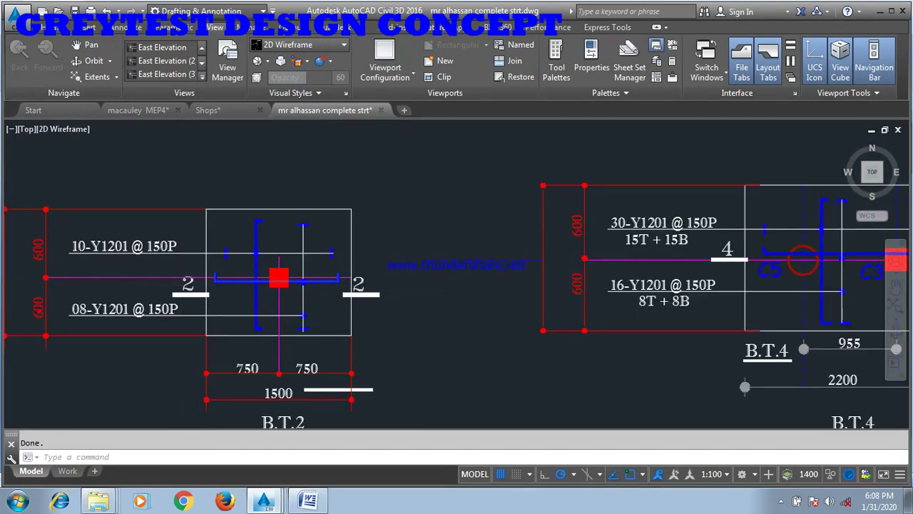
scroll(192, 221, down, 4)
scroll(448, 245, up, 4)
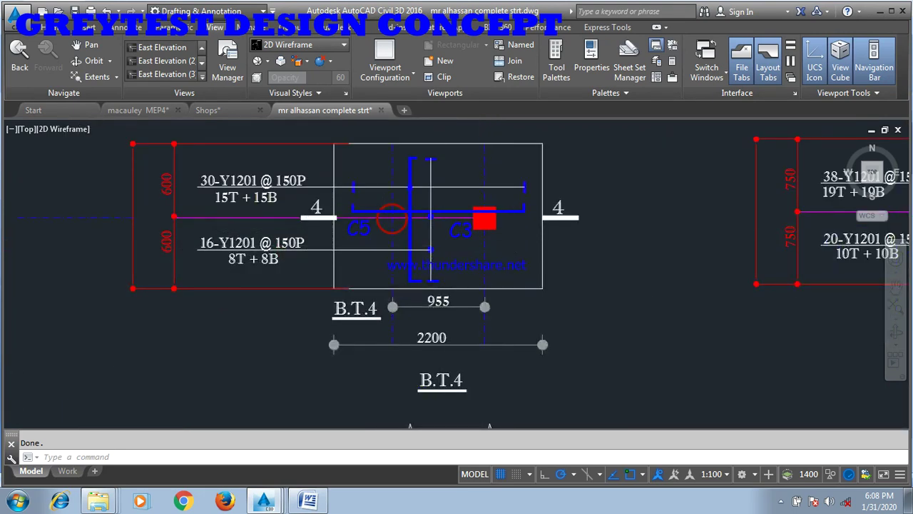
scroll(505, 231, down, 4)
scroll(517, 226, down, 2)
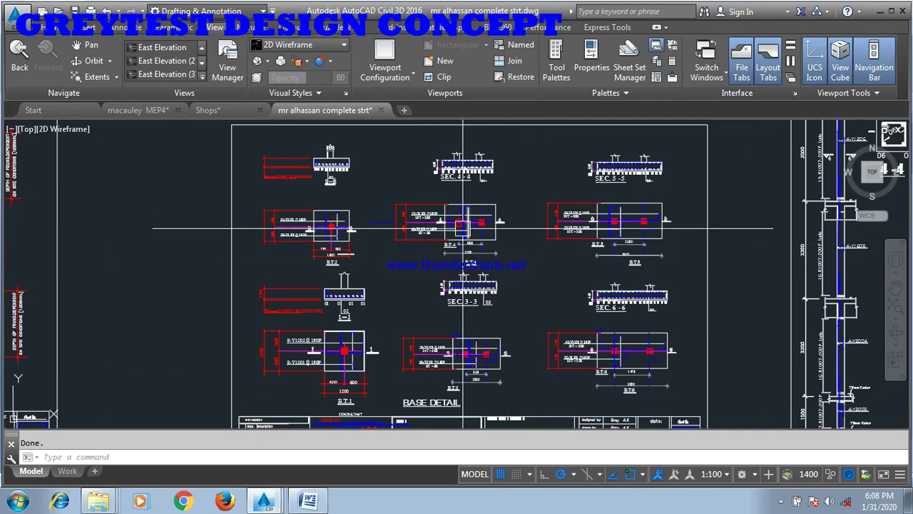
Zoom in on column sections 4-4, 1-1 and 2-2, each dimensioned 230.
scroll(429, 218, down, 4)
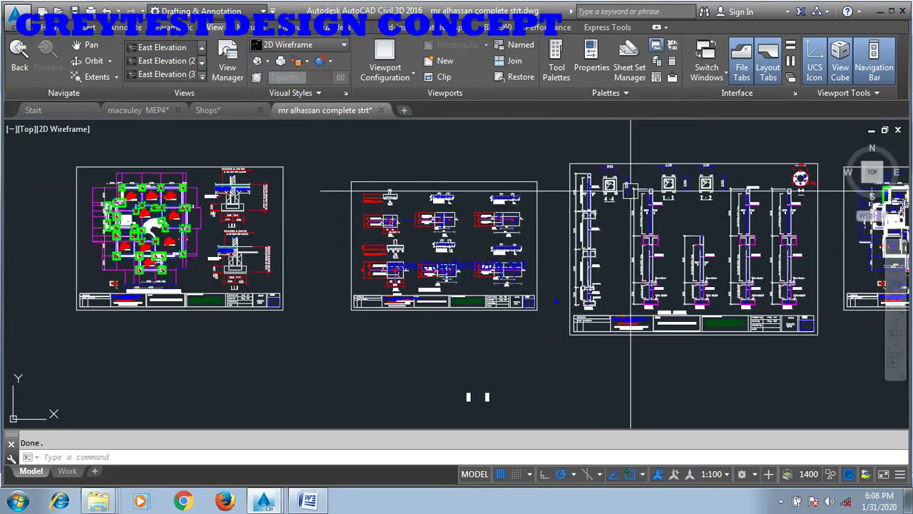
scroll(816, 166, up, 2)
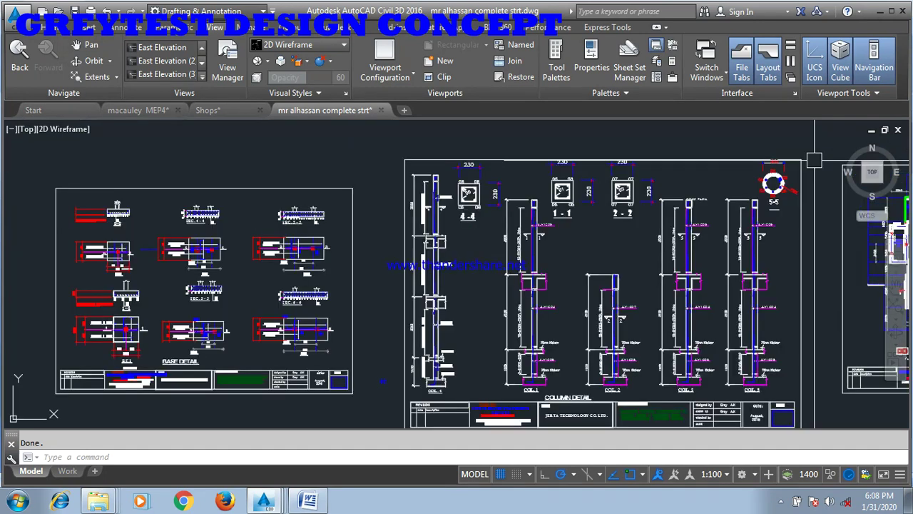
scroll(582, 199, up, 4)
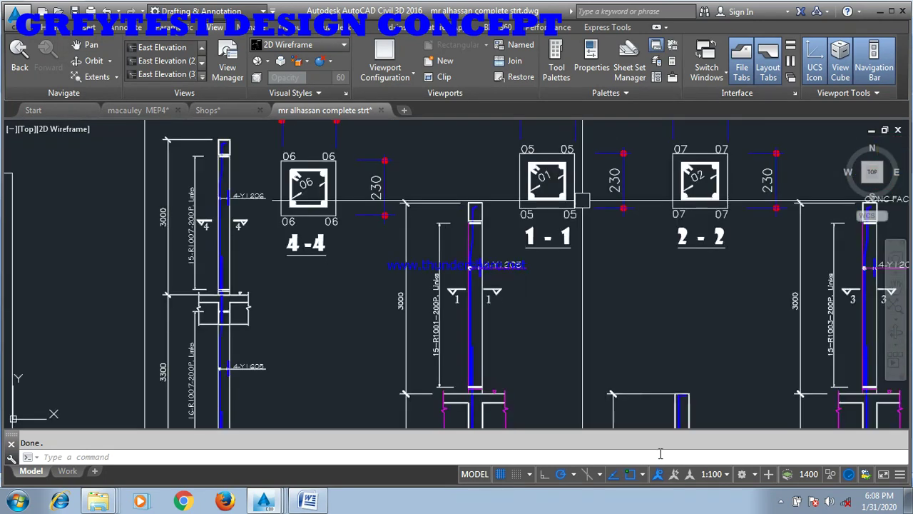